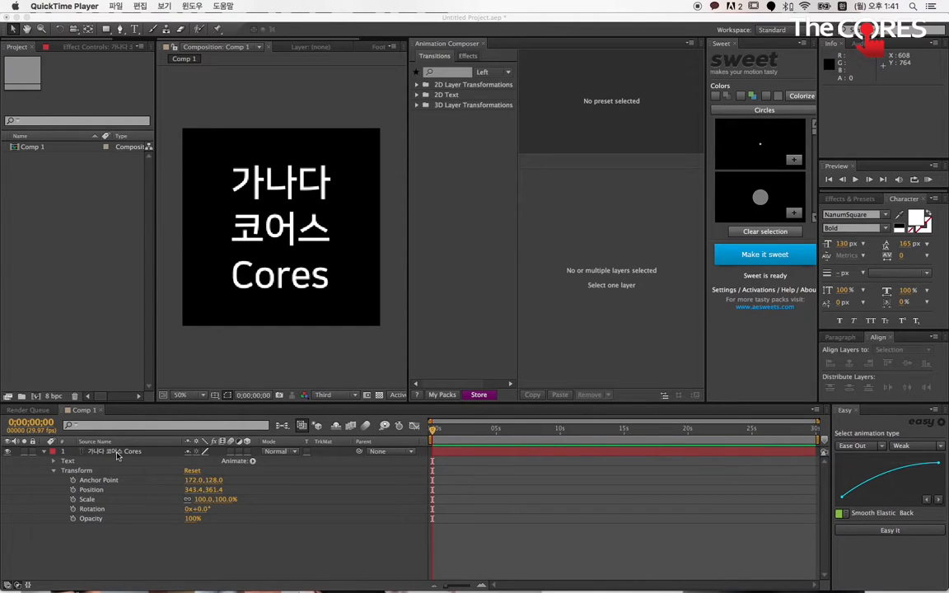
# Draw a red square in the upper-left area of the composition in place of the text.
pyautogui.click(117, 456)
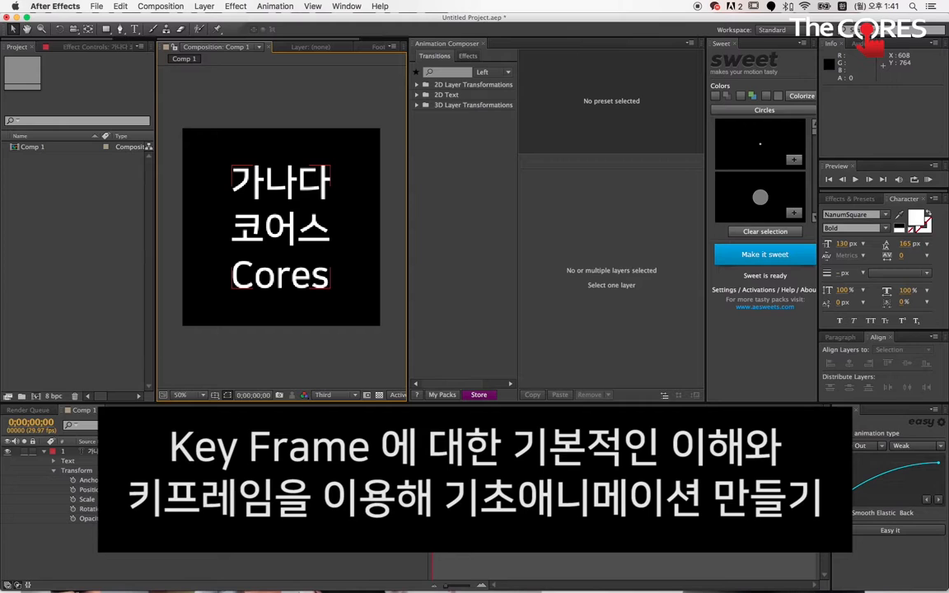
pyautogui.click(280, 232)
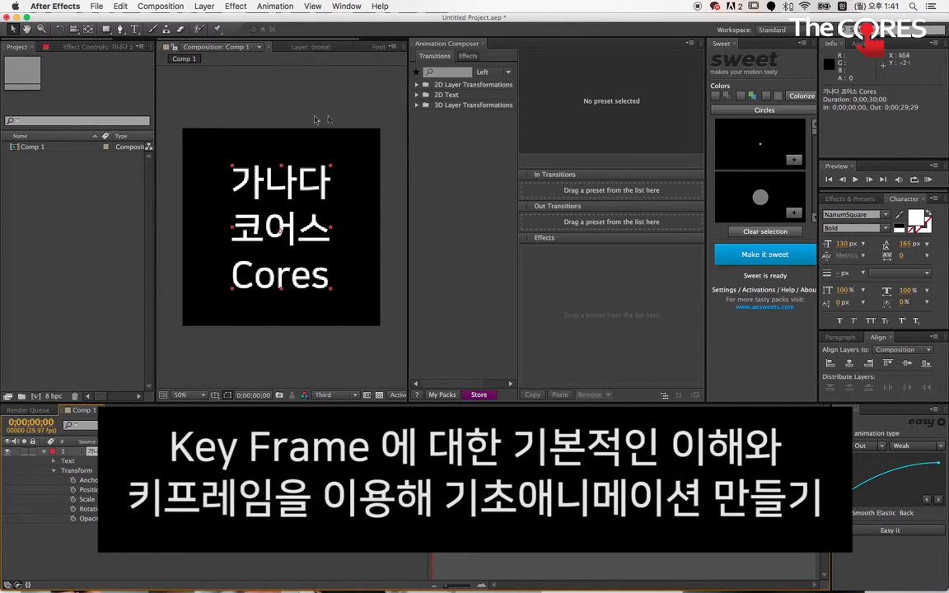
pyautogui.click(317, 343)
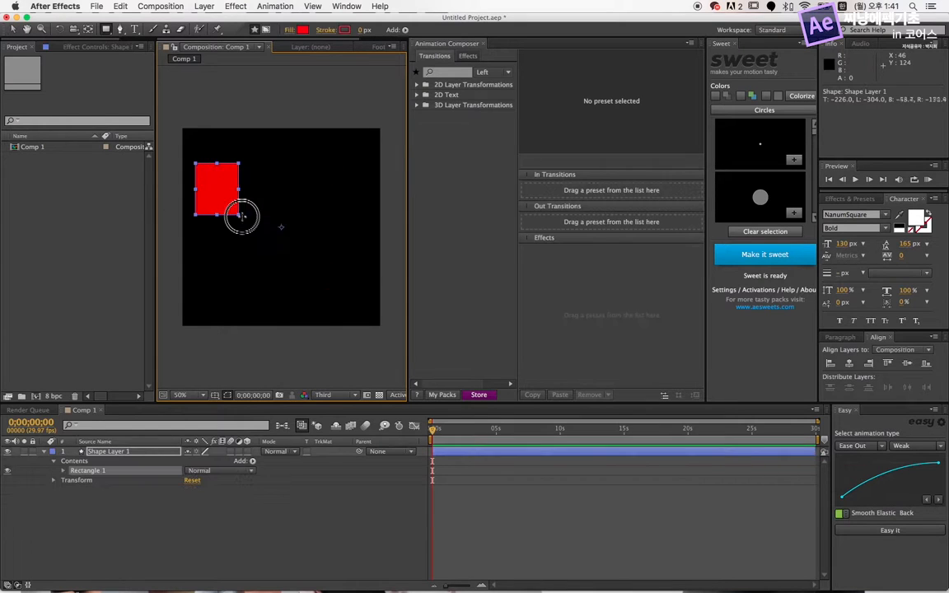
pyautogui.moveTo(240, 219); pyautogui.dragTo(246, 214)
pyautogui.press('v')
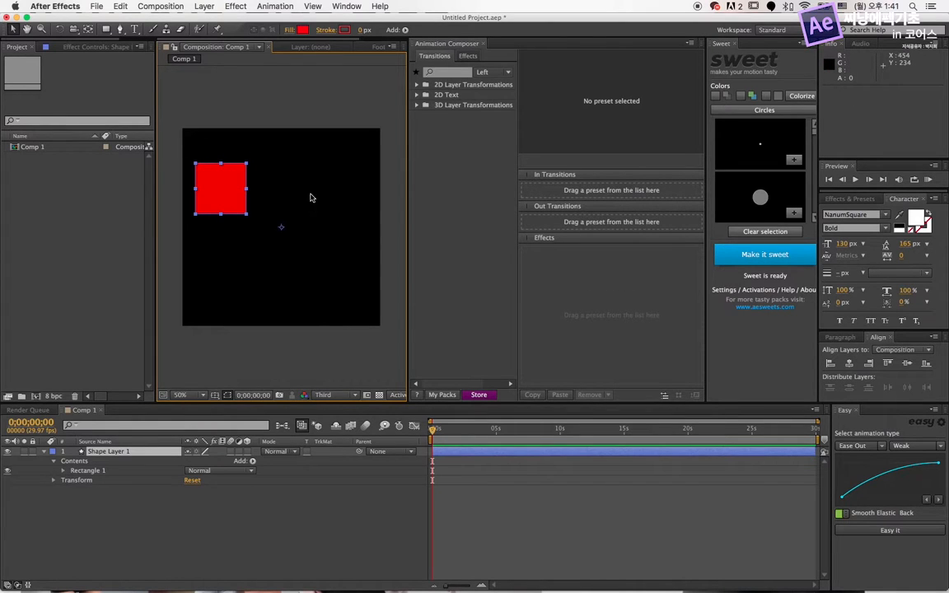
# Move the anchor point of the red square's layer to the centre of the square.
pyautogui.press('y')
pyautogui.moveTo(280, 229); pyautogui.dragTo(220, 188)
pyautogui.click(302, 223)
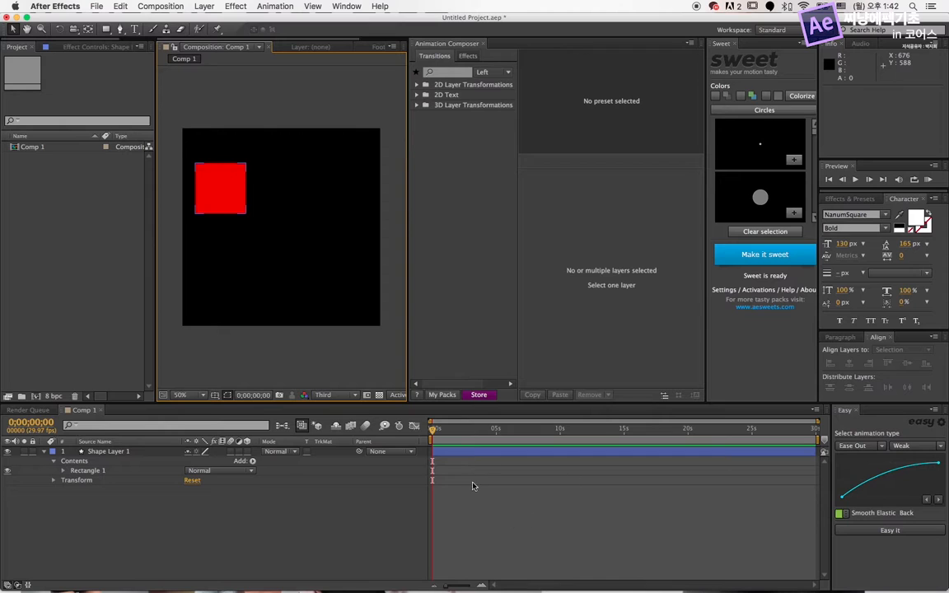
# Move the current time to 0;00;05;00 and expand the Transform properties of Shape Layer 1.
pyautogui.moveTo(437, 433)
pyautogui.mouseDown()
pyautogui.moveTo(447, 432)
pyautogui.moveTo(421, 432)
pyautogui.mouseUp()
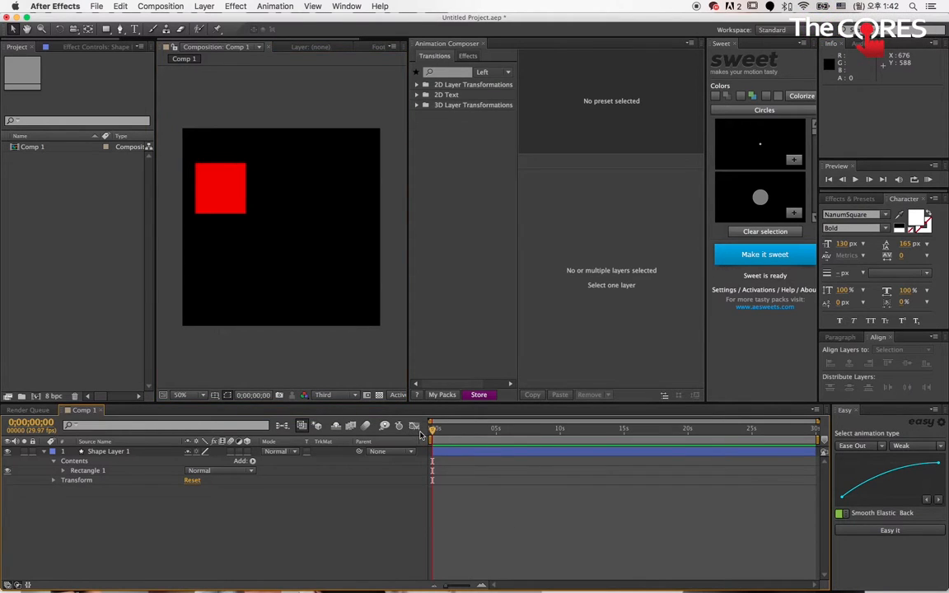
pyautogui.click(497, 430)
pyautogui.moveTo(497, 431); pyautogui.dragTo(494, 430)
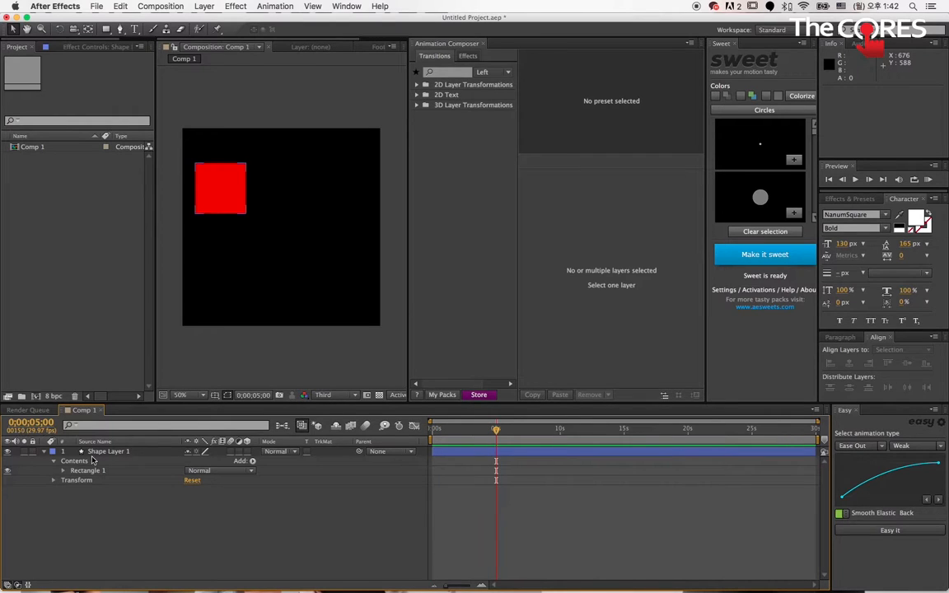
pyautogui.click(503, 454)
pyautogui.click(53, 481)
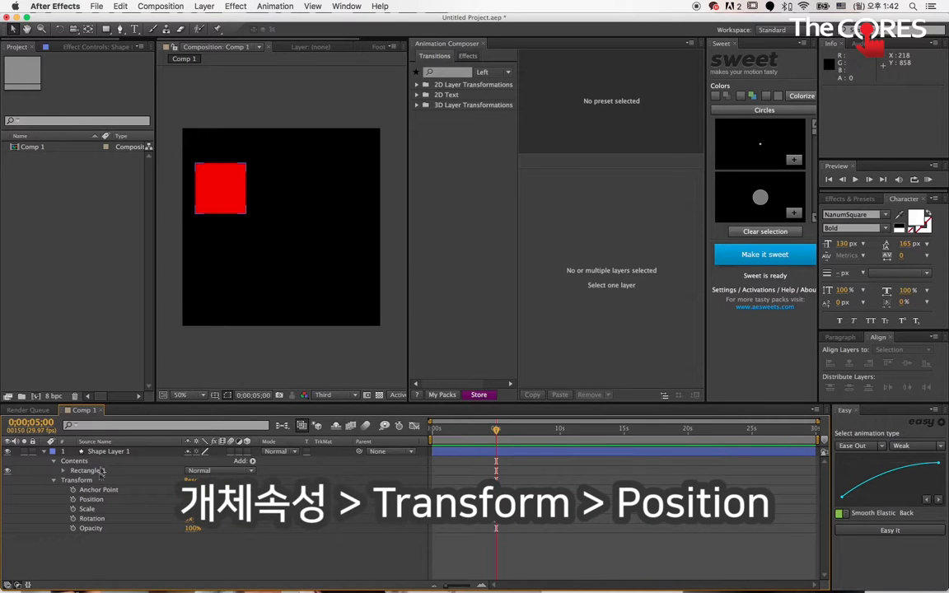
# Enable Position keyframing for Shape Layer 1 at 0;00;05;00.
pyautogui.click(89, 501)
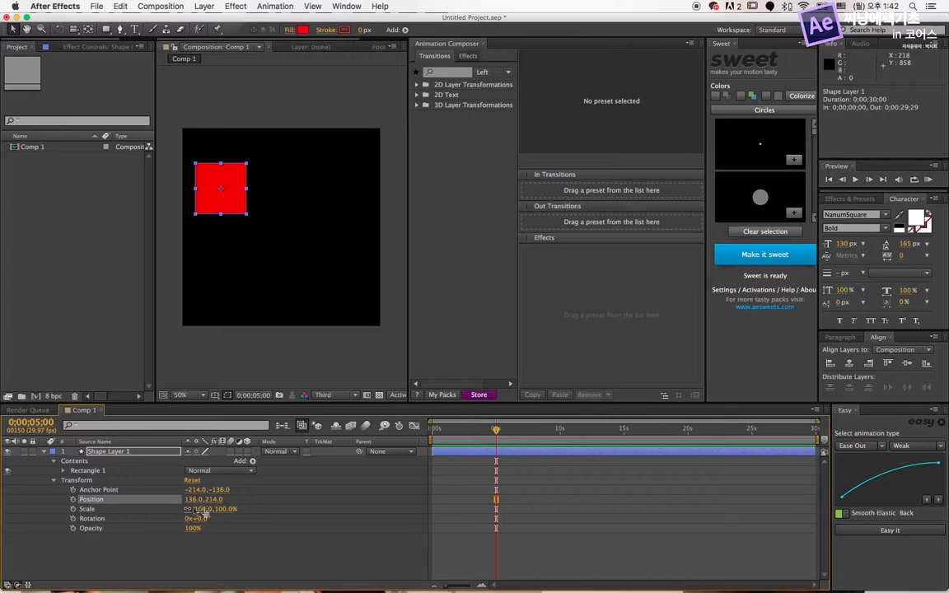
pyautogui.click(72, 500)
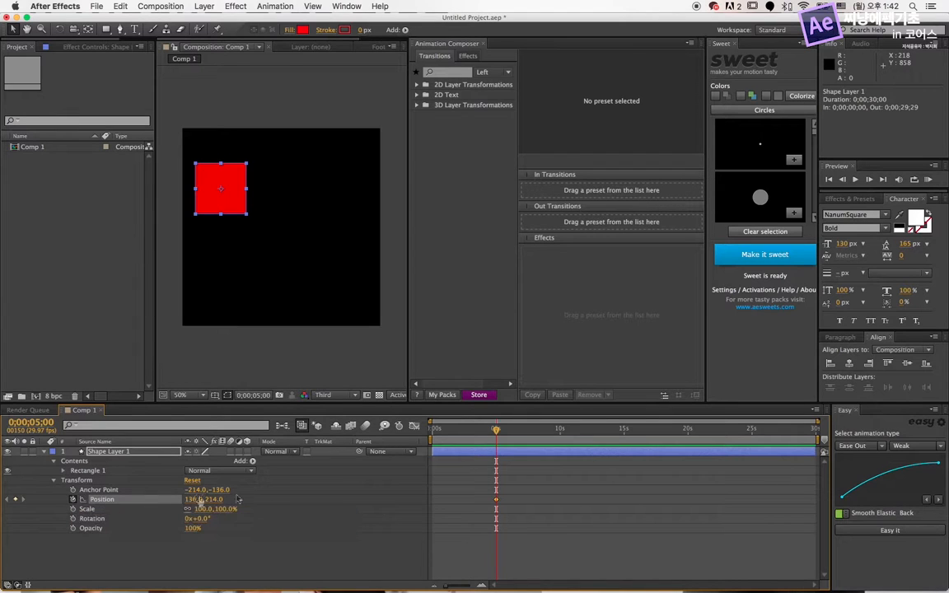
pyautogui.click(510, 502)
pyautogui.moveTo(499, 433); pyautogui.dragTo(480, 435)
pyautogui.click(496, 500)
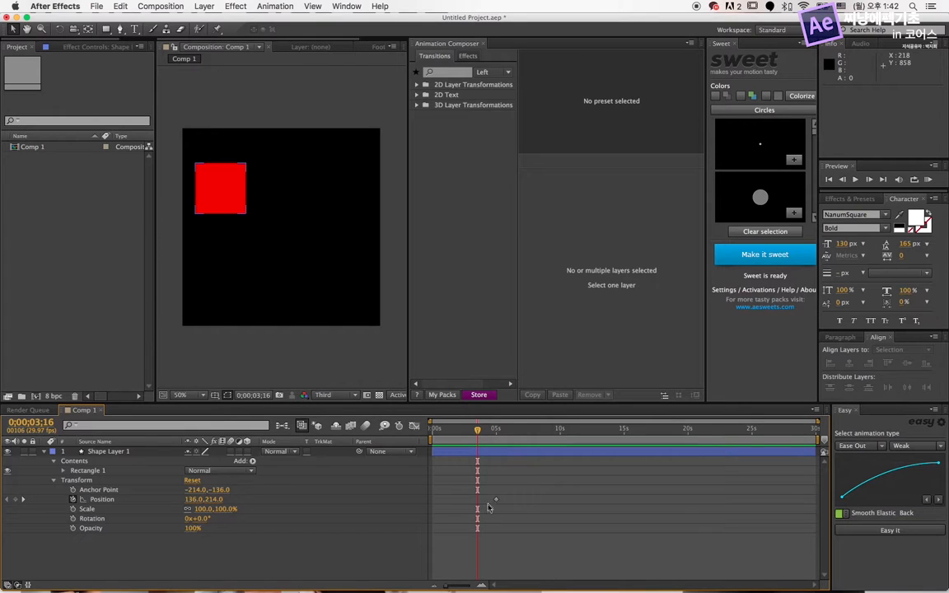
pyautogui.moveTo(497, 503)
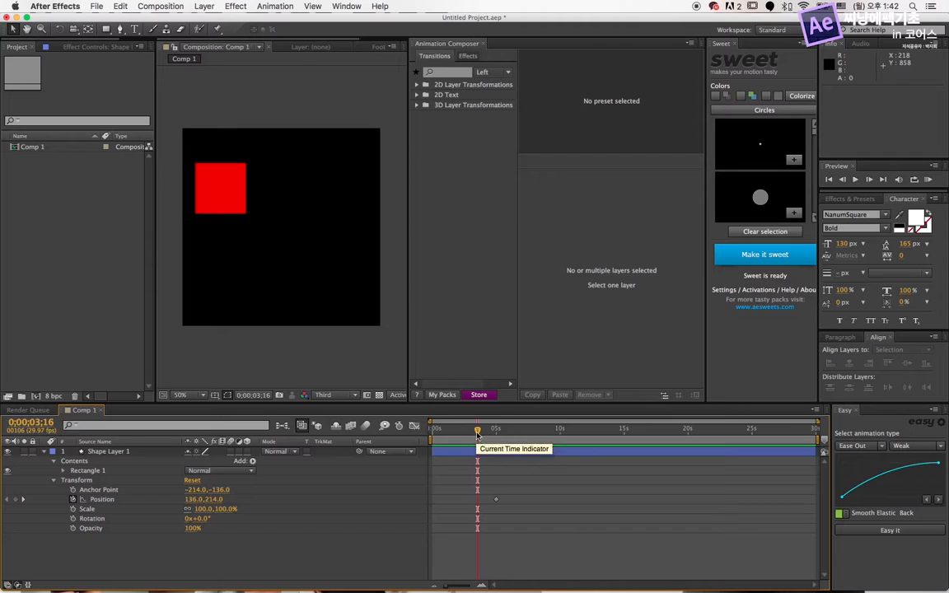
# Add a Position keyframe for the square at 0;00;00;00.
pyautogui.moveTo(478, 430); pyautogui.dragTo(428, 433)
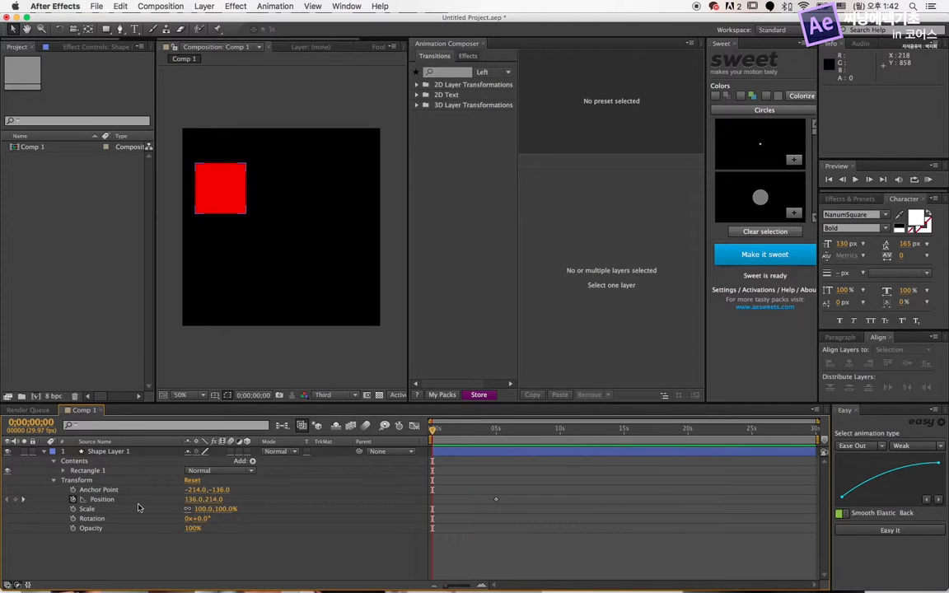
pyautogui.click(16, 500)
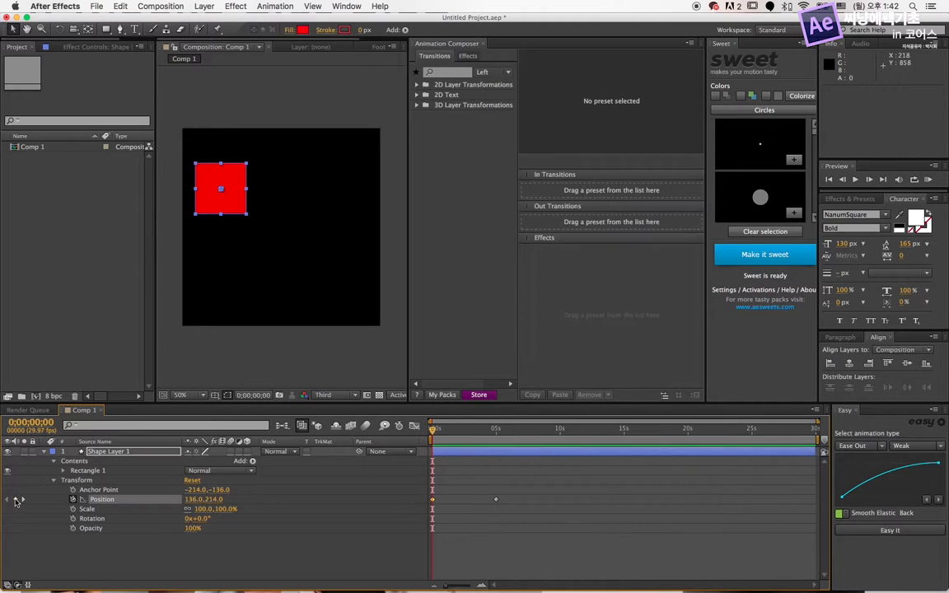
pyautogui.click(496, 430)
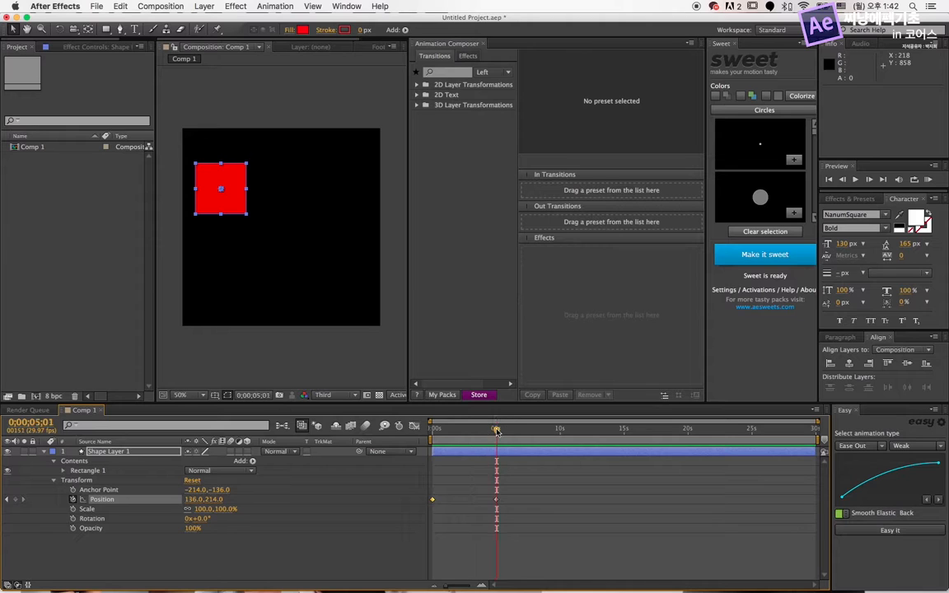
pyautogui.moveTo(442, 436); pyautogui.dragTo(431, 432)
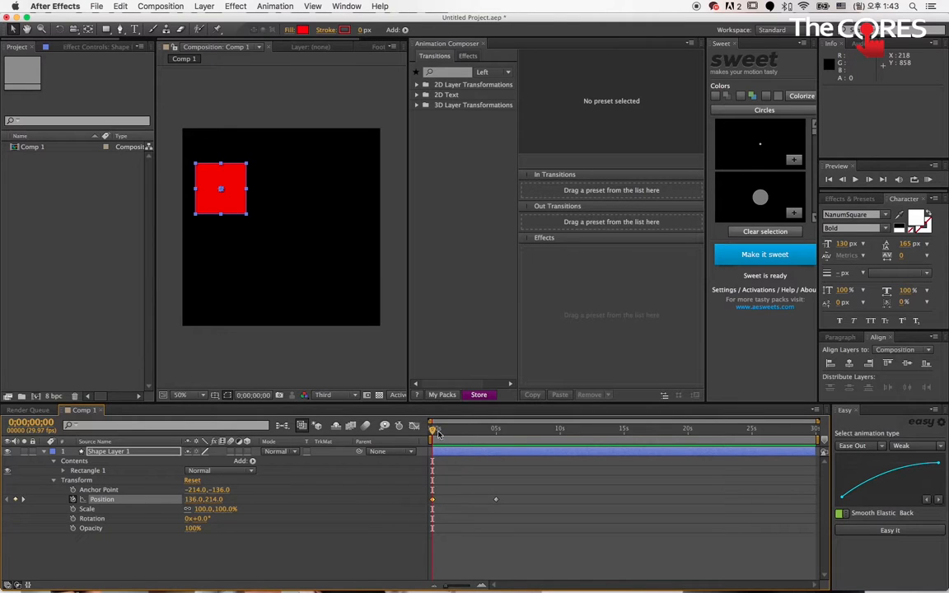
# Add Position keyframes at 0;00;01;23 and 0;00;02;27 without moving the square.
pyautogui.press('space')
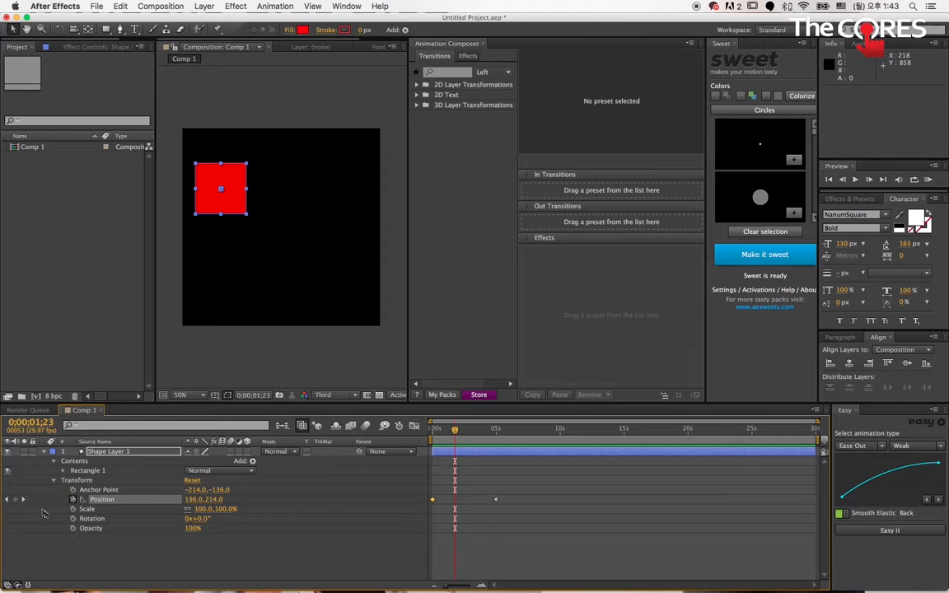
pyautogui.click(15, 499)
pyautogui.click(470, 432)
pyautogui.click(15, 500)
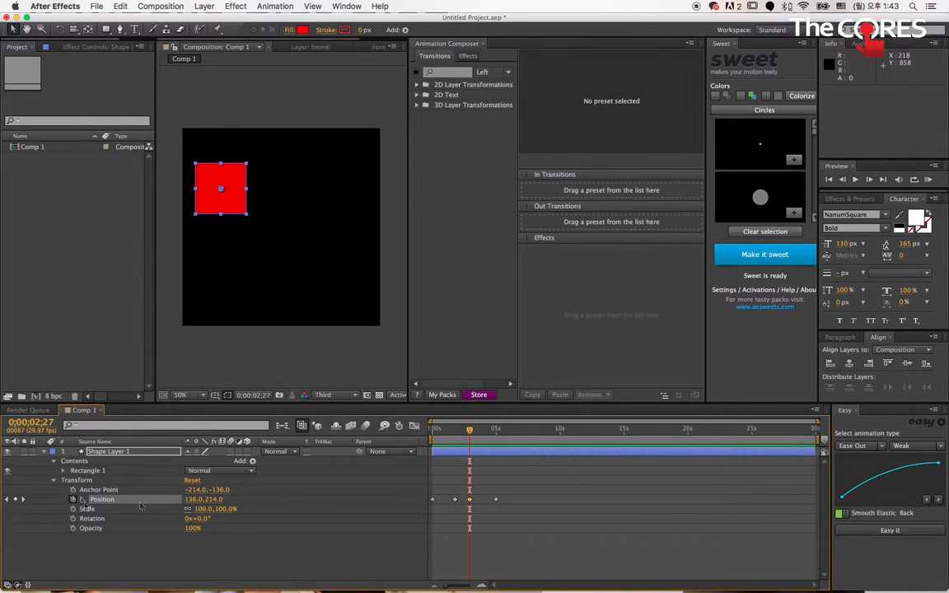
# Delete the two middle Position keyframes and turn off Position keyframing for the layer.
pyautogui.moveTo(441, 486); pyautogui.dragTo(473, 509)
pyautogui.press('Delete')
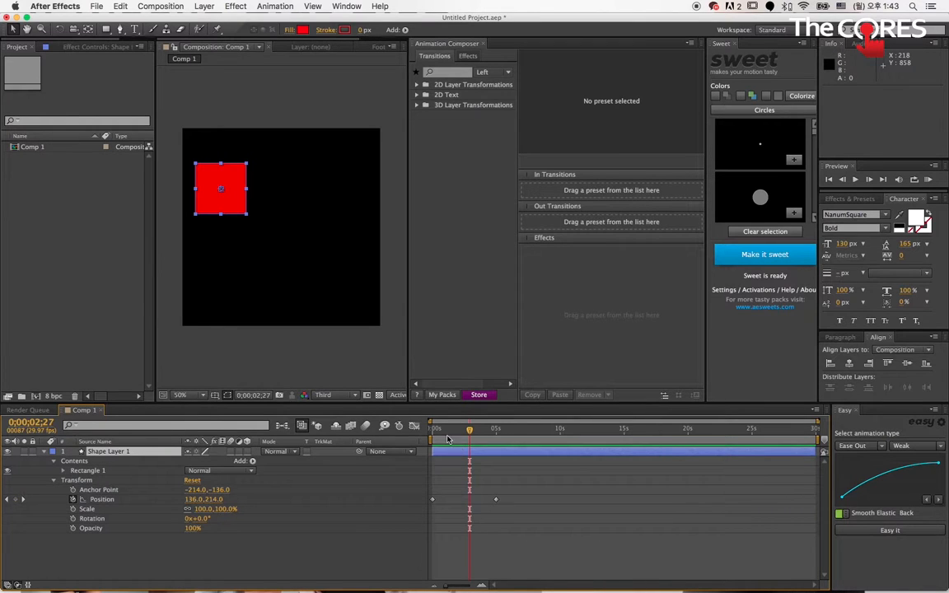
pyautogui.click(73, 500)
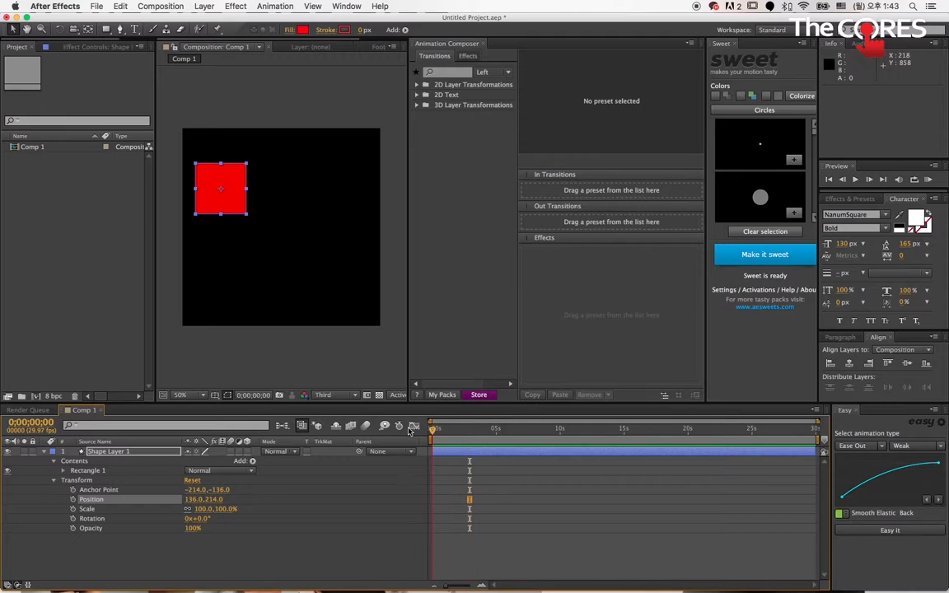
# Keyframe the square's starting Position at 0;00;00;00 and its move horizontally across to 552, 214 at 0;00;05;00.
pyautogui.press('Home')
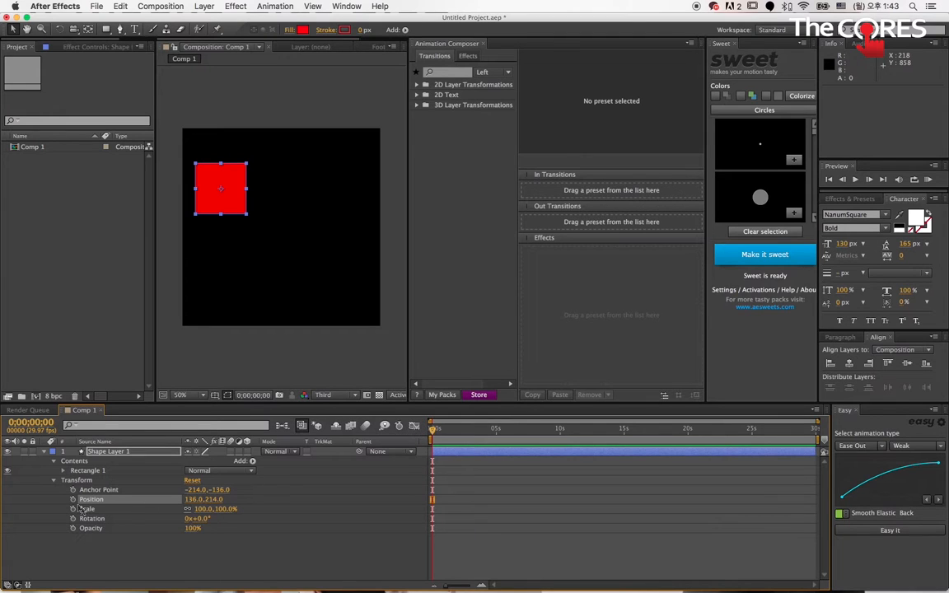
pyautogui.click(73, 500)
pyautogui.click(496, 429)
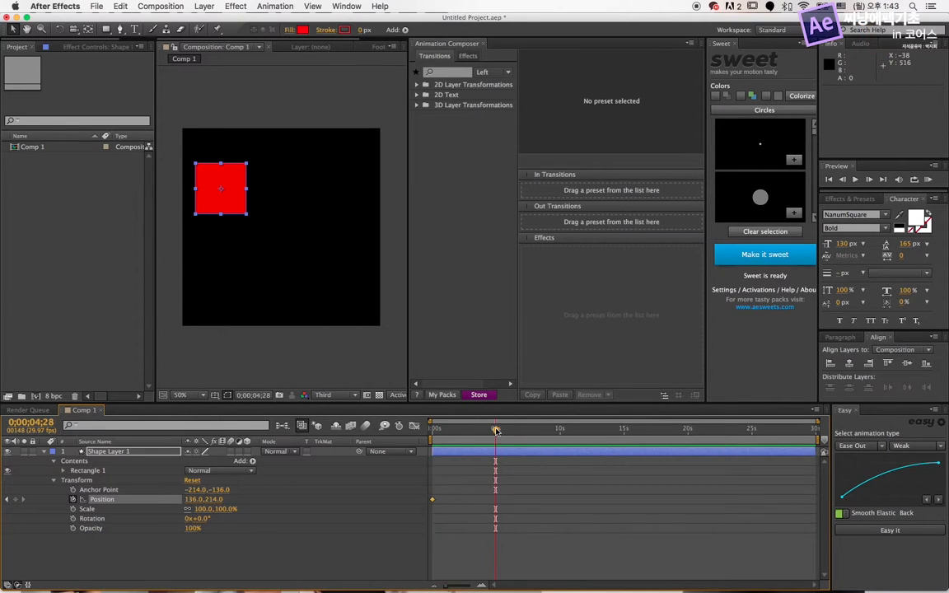
pyautogui.click(31, 423)
pyautogui.write('500')
pyautogui.press('Return')
pyautogui.moveTo(221, 189); pyautogui.dragTo(337, 191)
# Scrub between the two Position keyframes and play the square's animation from the start.
pyautogui.moveTo(520, 589)
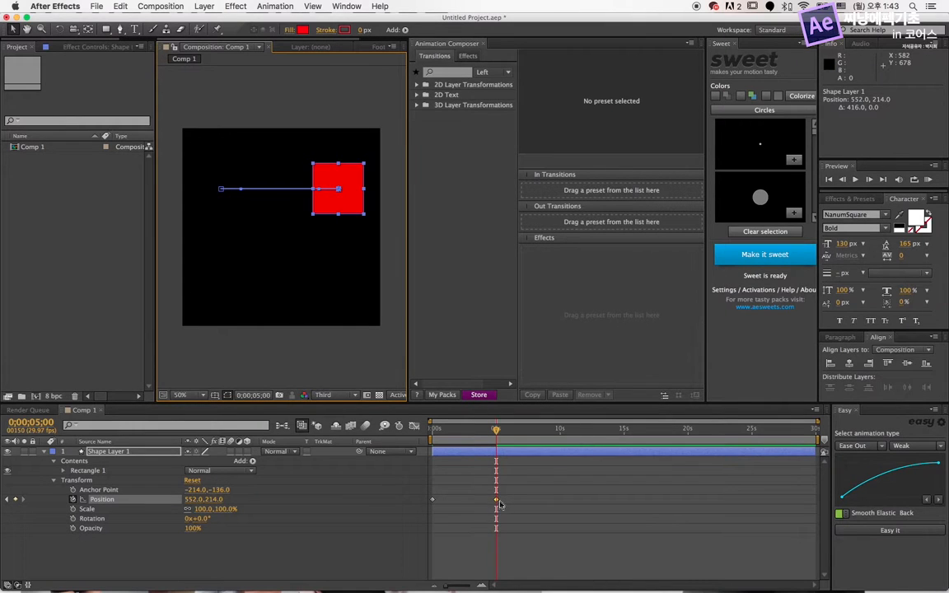
pyautogui.moveTo(444, 432); pyautogui.dragTo(496, 437)
pyautogui.click(440, 467)
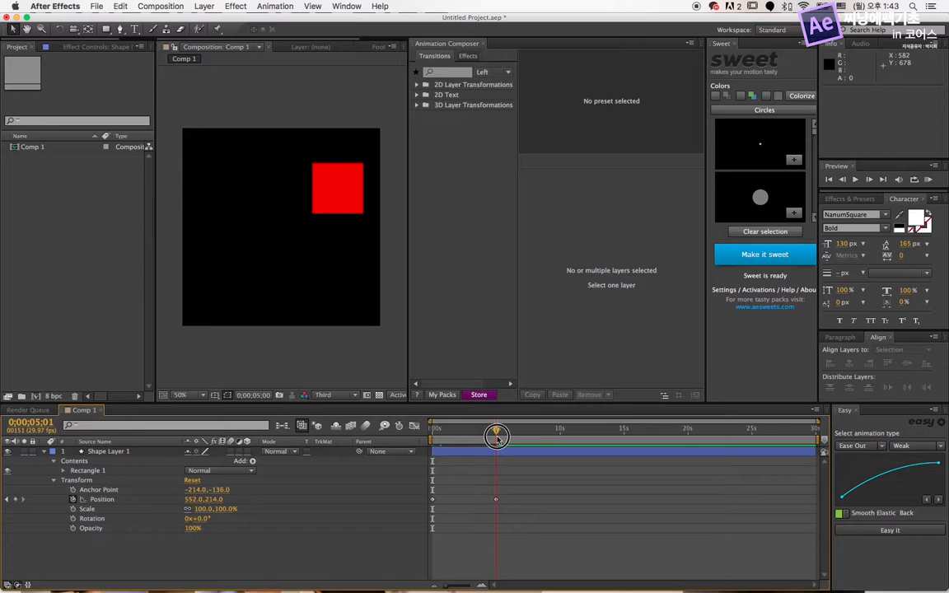
pyautogui.press('Home')
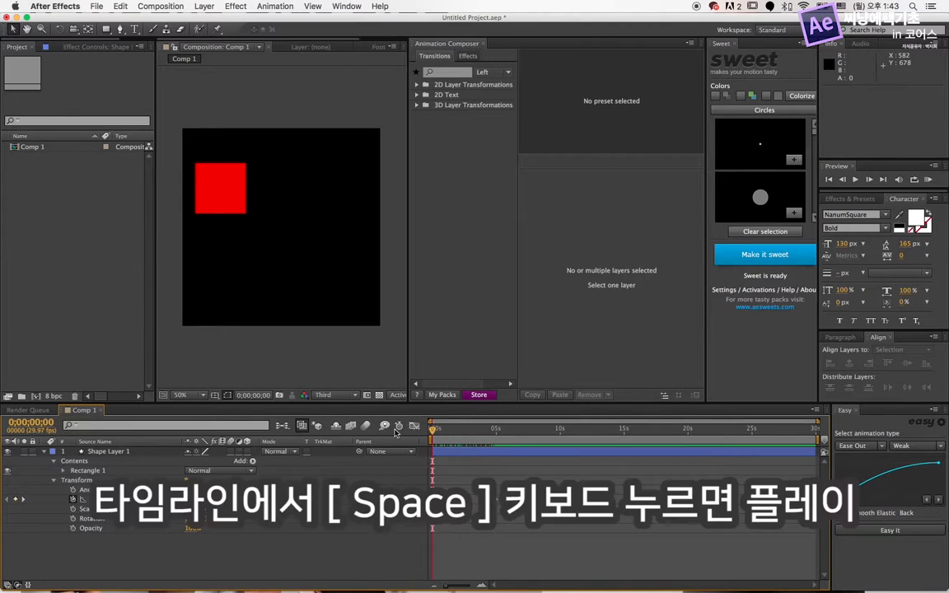
pyautogui.press('space')
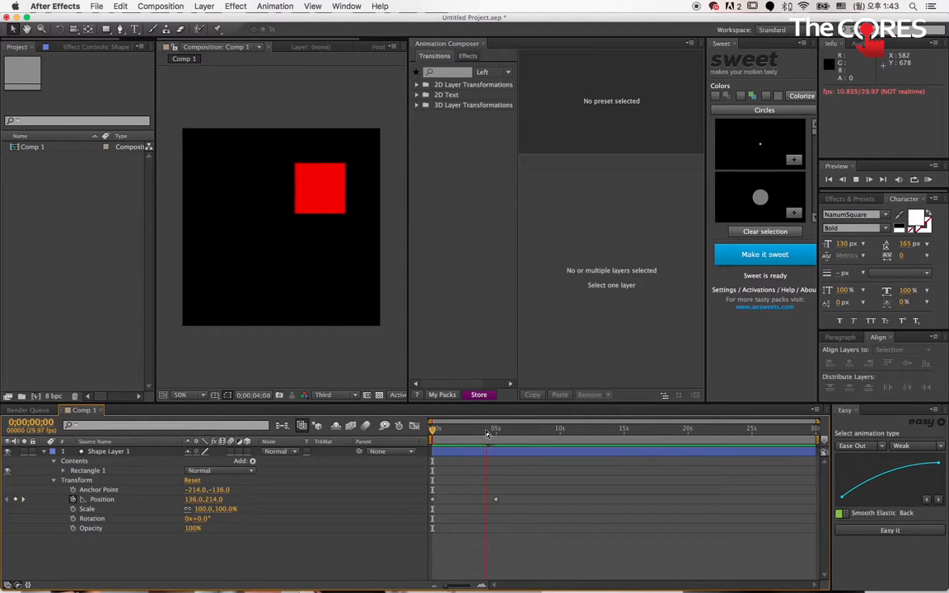
pyautogui.click(490, 429)
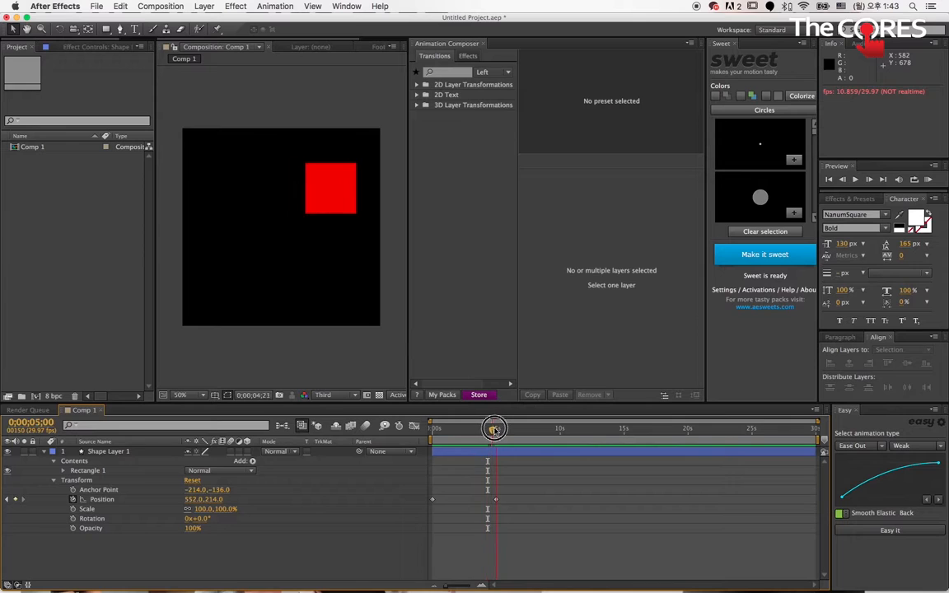
pyautogui.moveTo(490, 429); pyautogui.dragTo(430, 425)
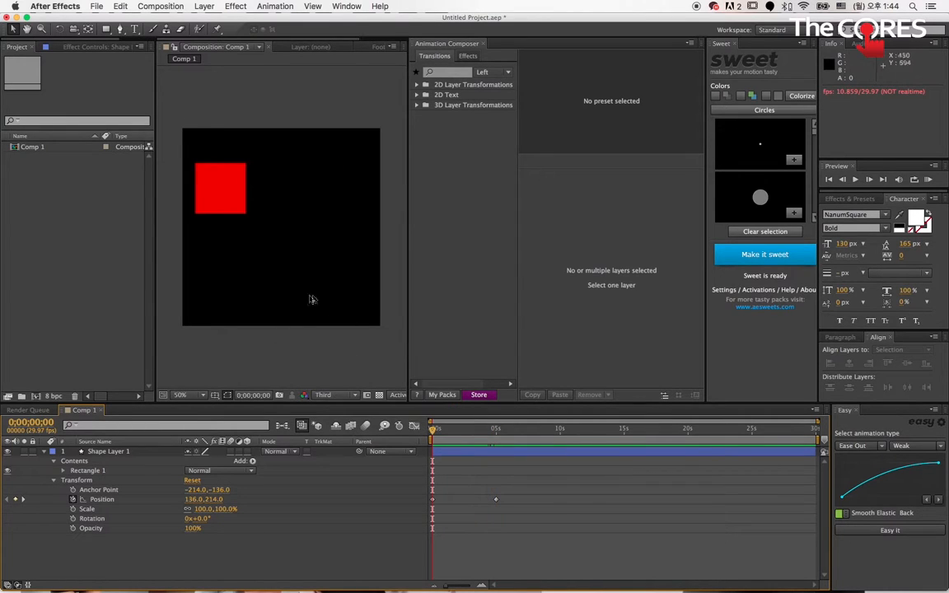
# Set the composition preview resolution to Quarter and play the animation from the start.
pyautogui.click(333, 397)
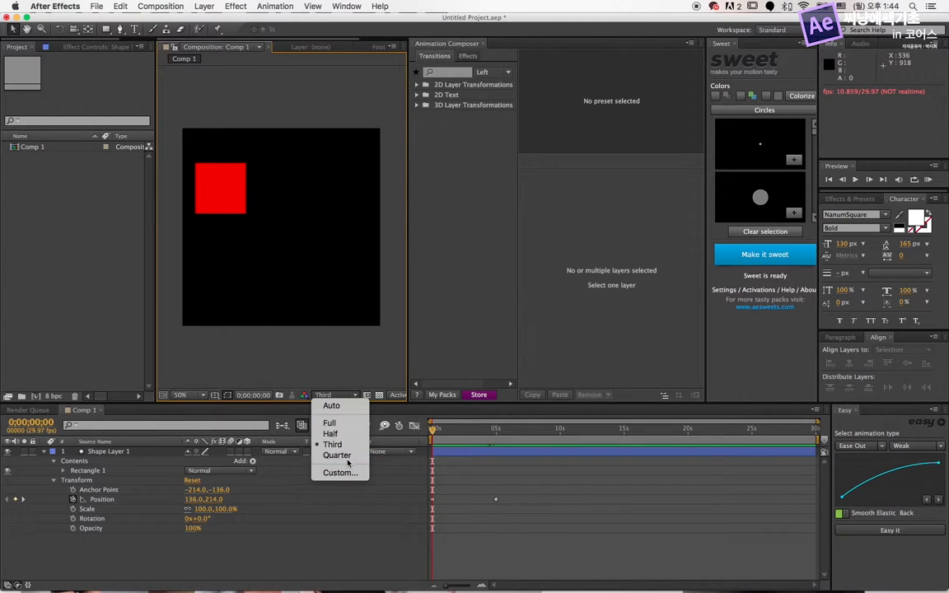
pyautogui.click(342, 455)
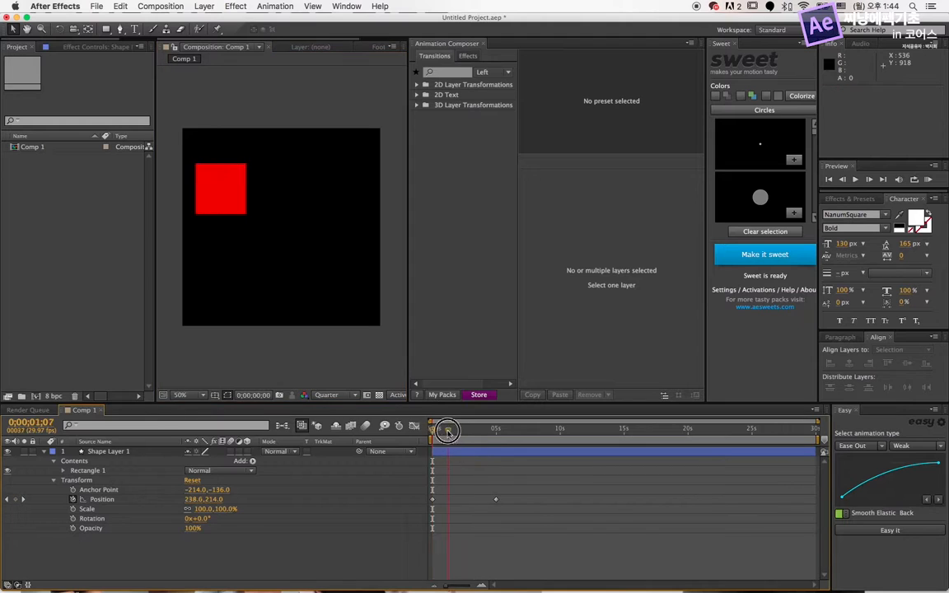
pyautogui.press('space')
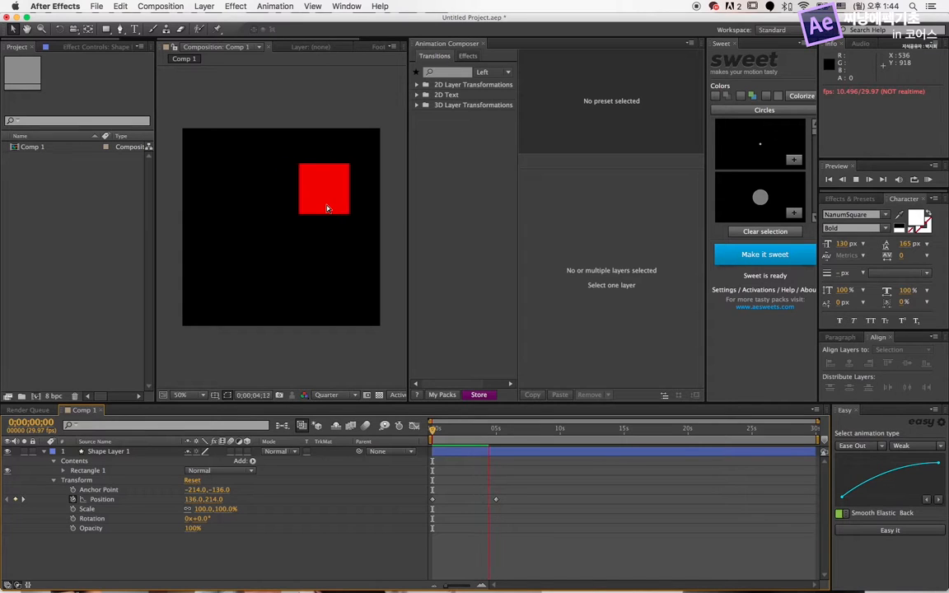
pyautogui.press('space')
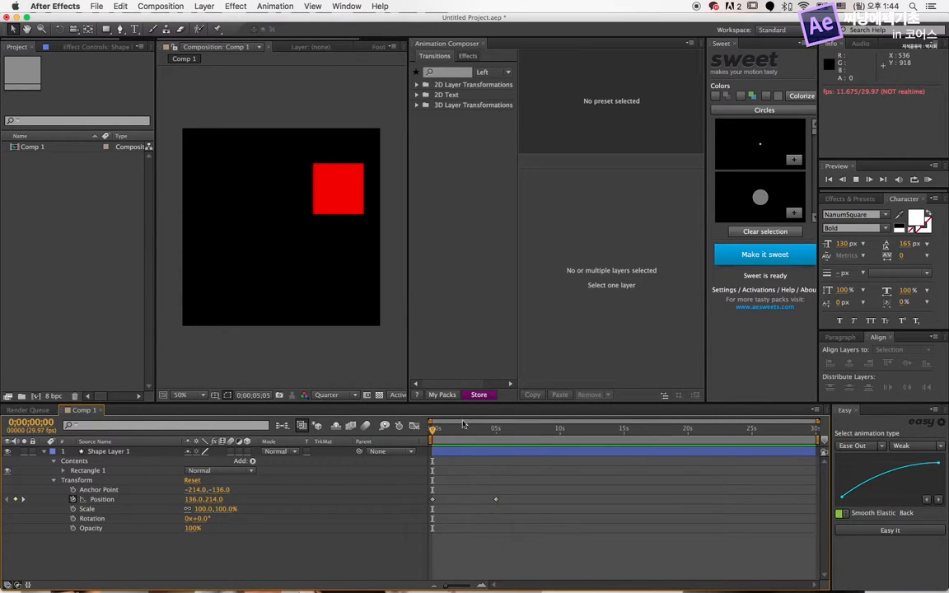
pyautogui.moveTo(453, 431); pyautogui.dragTo(413, 430)
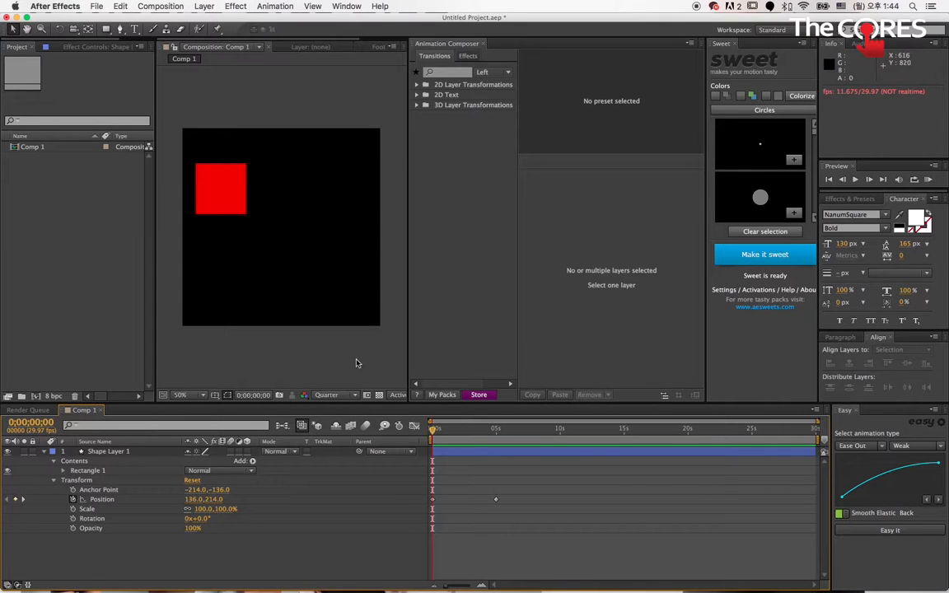
# Set the composition preview resolution to Half and move the current time to 0;00;02;14.
pyautogui.click(330, 394)
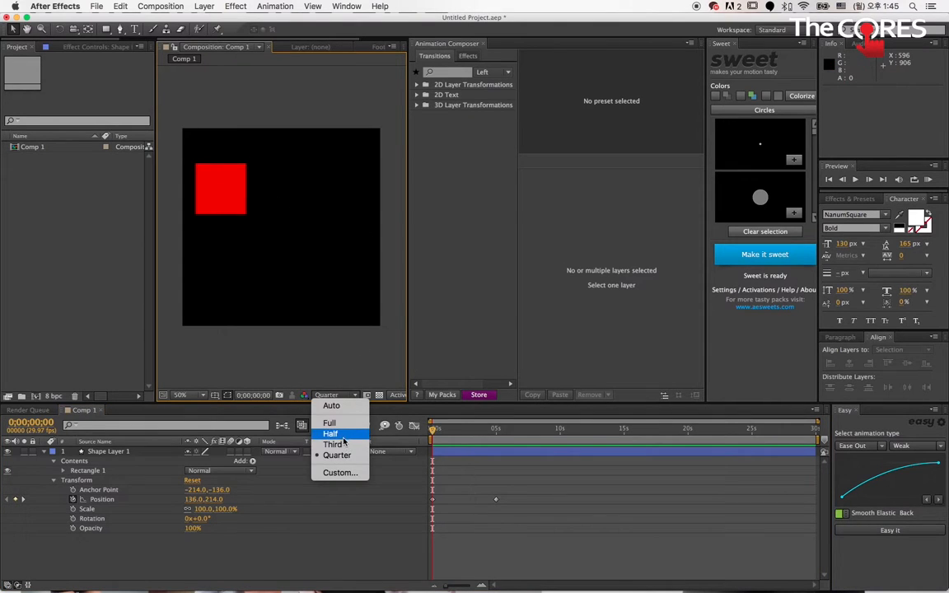
pyautogui.click(344, 435)
pyautogui.click(465, 429)
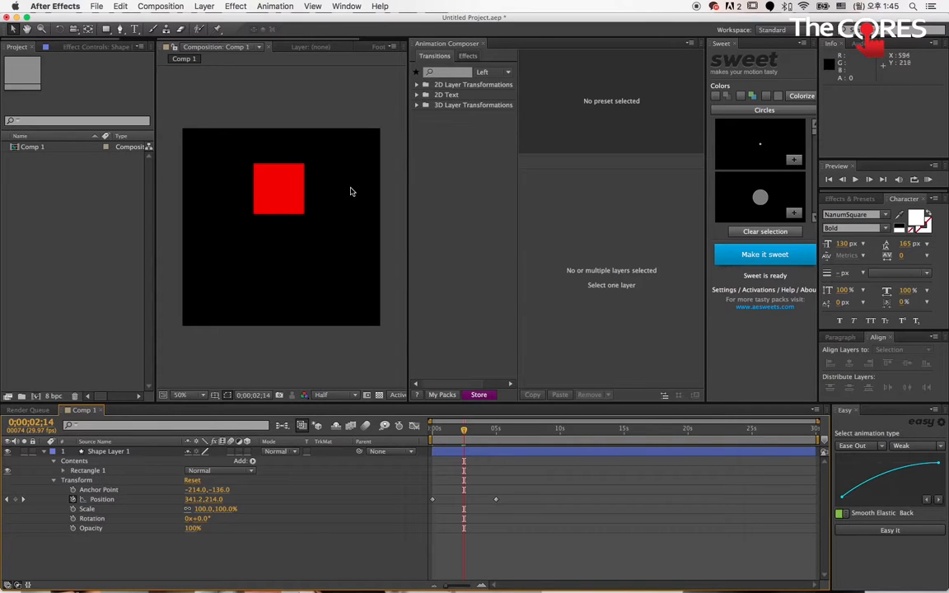
# Bend the square's straight motion path into a downward arc using the spatial handles of both Position keyframes.
pyautogui.click(462, 454)
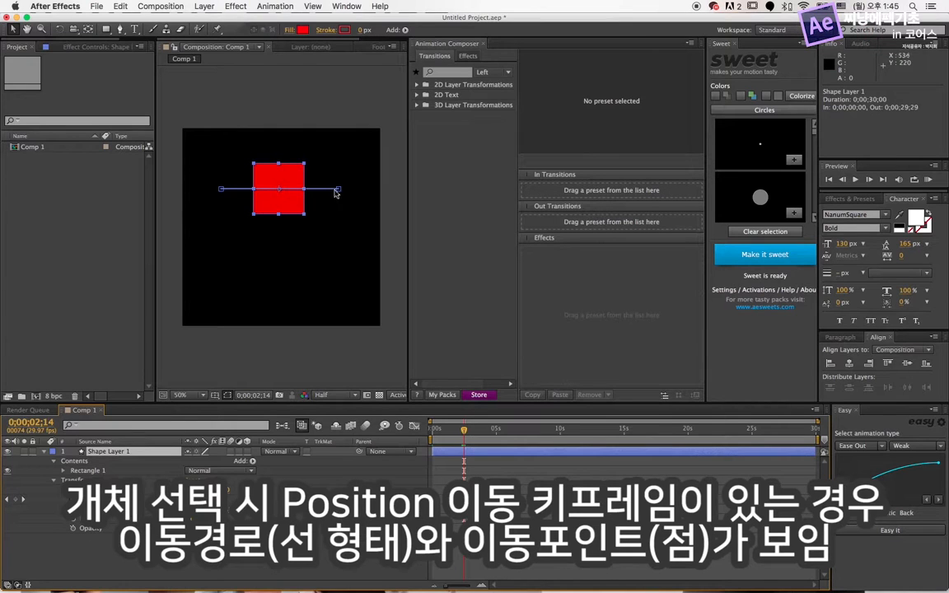
pyautogui.click(338, 191)
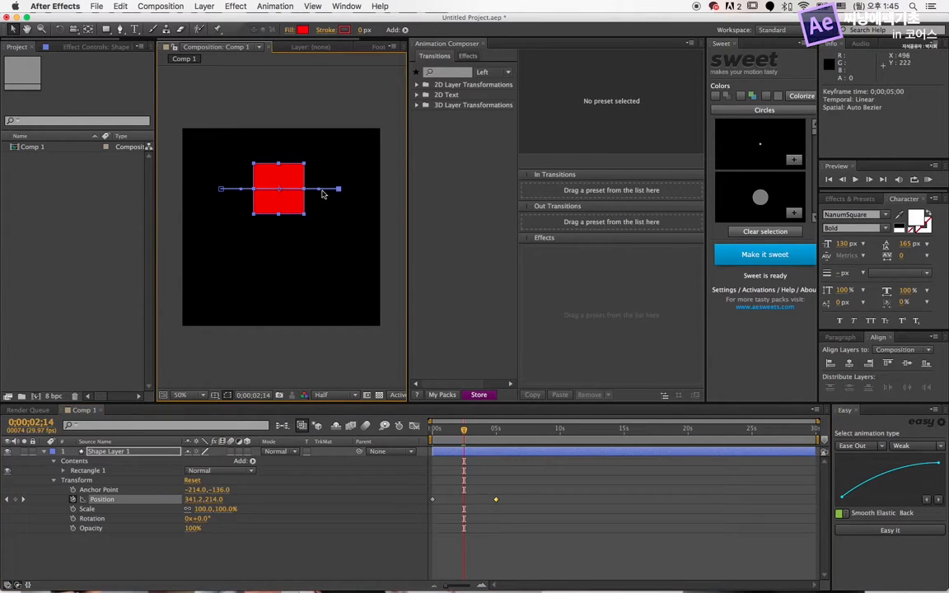
pyautogui.moveTo(241, 190); pyautogui.dragTo(258, 230)
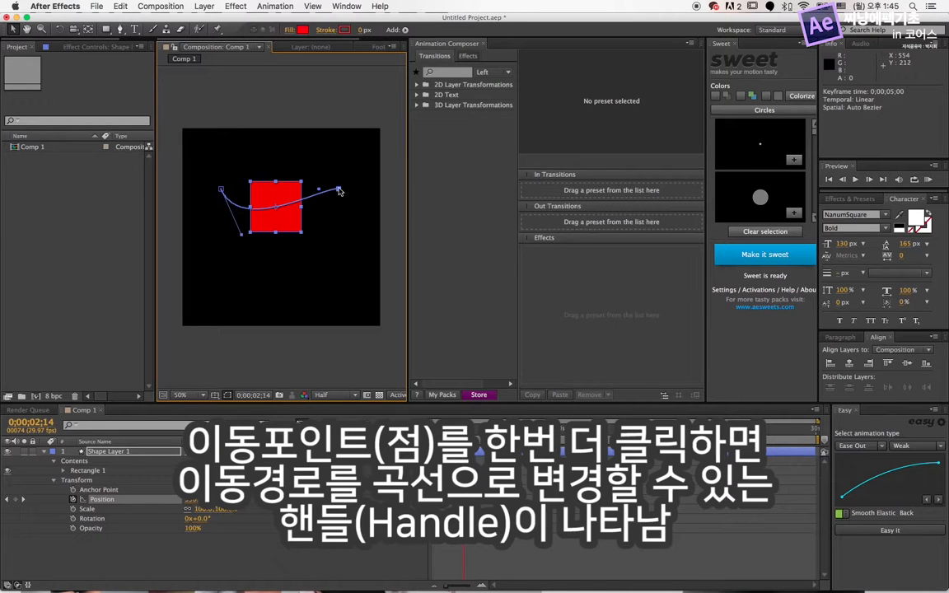
pyautogui.click(335, 200)
pyautogui.click(295, 215)
pyautogui.click(338, 190)
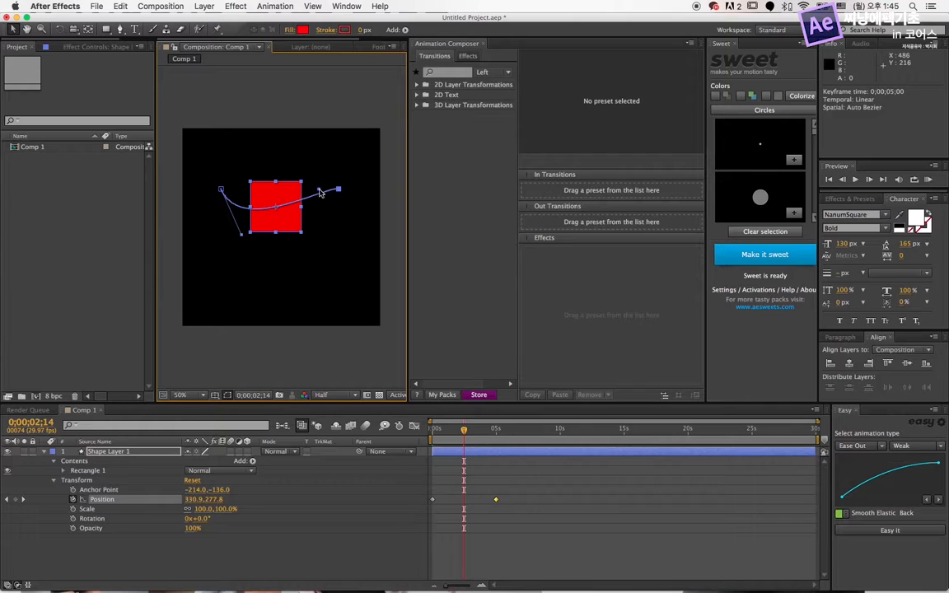
pyautogui.moveTo(320, 193); pyautogui.dragTo(320, 236)
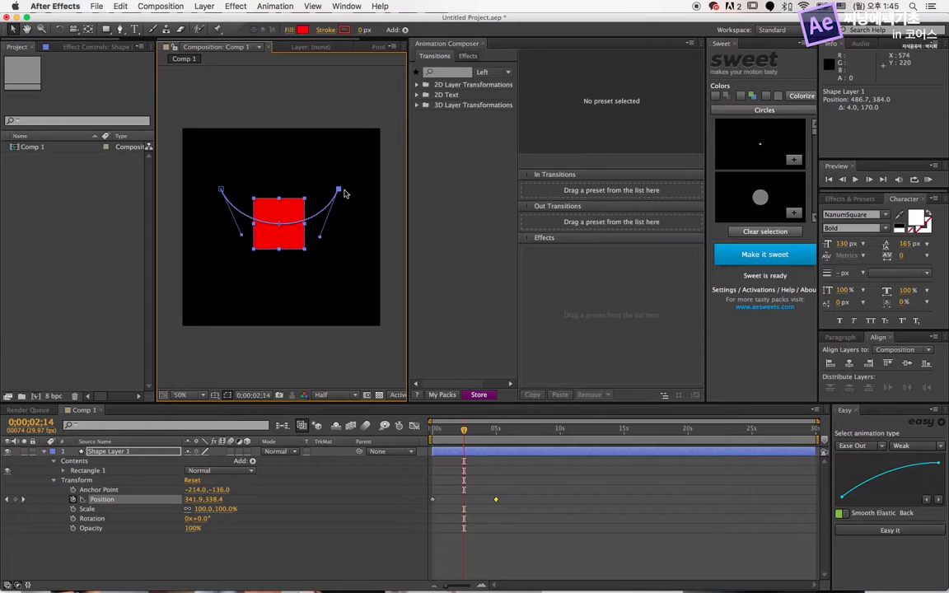
# At 0;00;00;00, move the square's anchor point to its lower-right corner with the Pan Behind tool and preview the motion.
pyautogui.click(444, 515)
pyautogui.moveTo(464, 430); pyautogui.dragTo(433, 430)
pyautogui.click(454, 456)
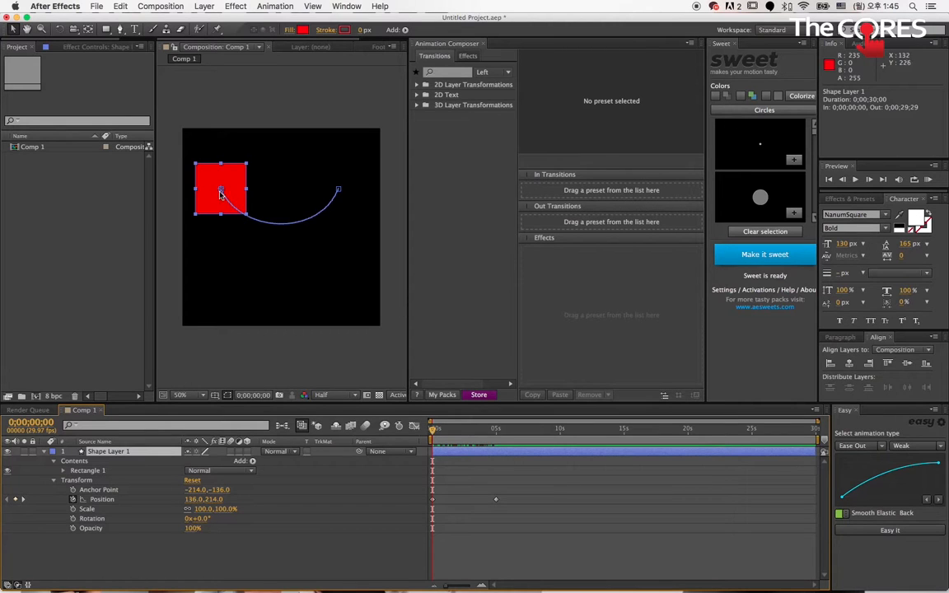
pyautogui.click(89, 29)
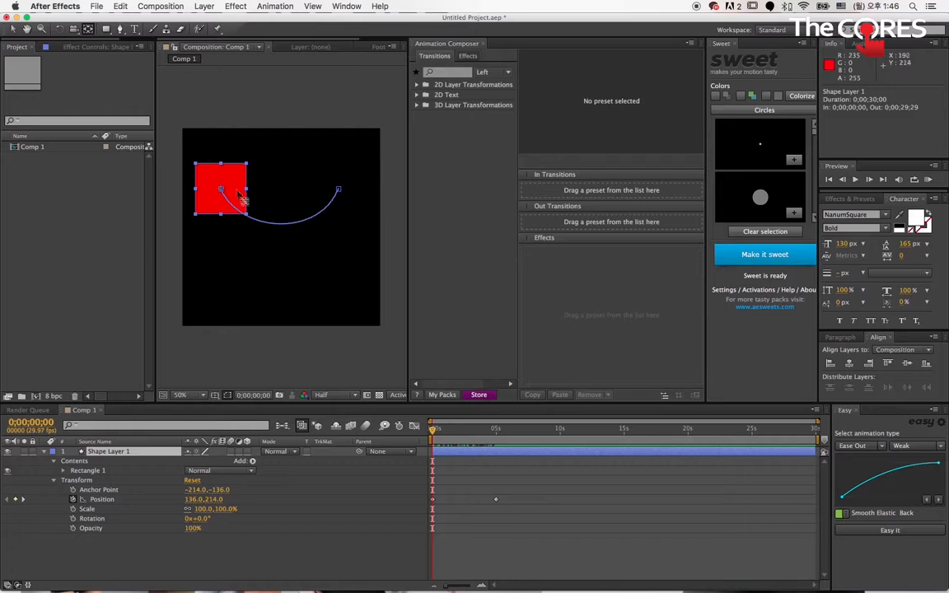
pyautogui.moveTo(223, 190); pyautogui.dragTo(252, 219)
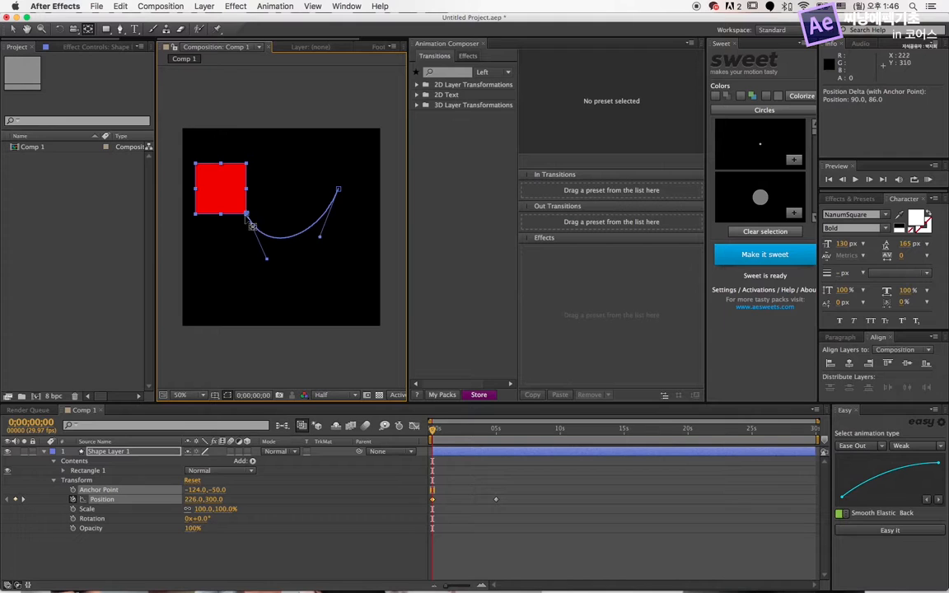
pyautogui.moveTo(433, 431); pyautogui.dragTo(385, 382)
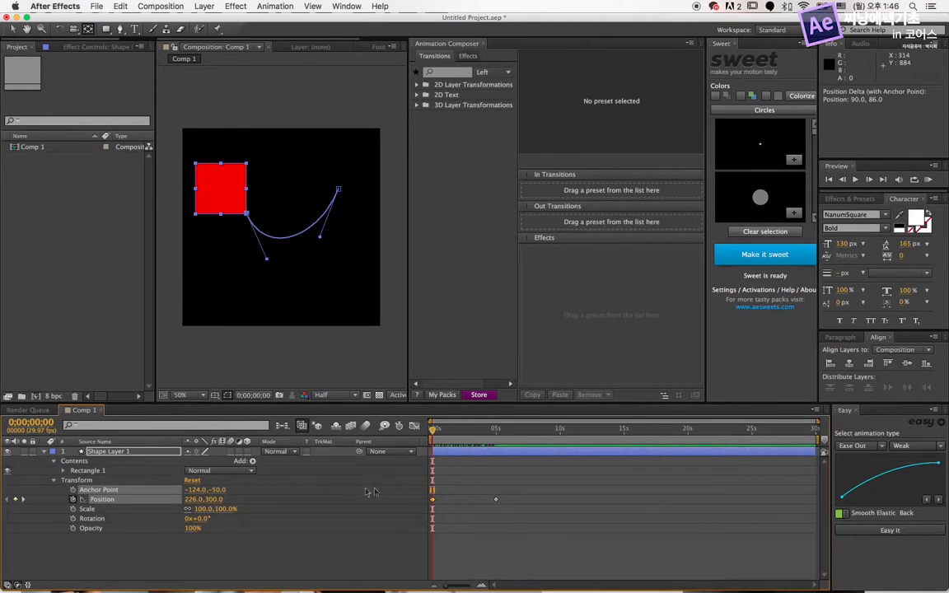
pyautogui.click(475, 477)
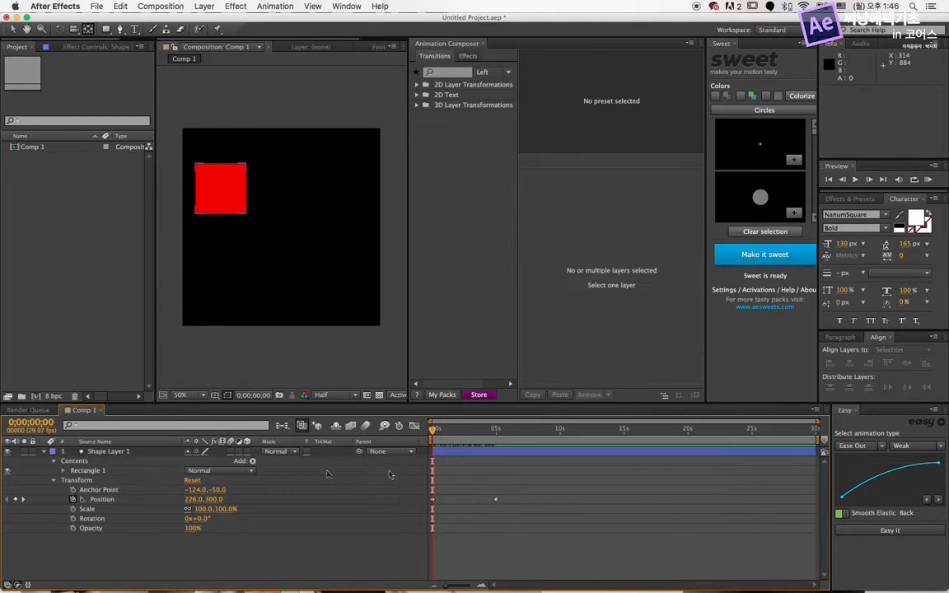
# Remove all Position keyframes from Shape Layer 1 and move the square down to about 430, 606.
pyautogui.click(108, 453)
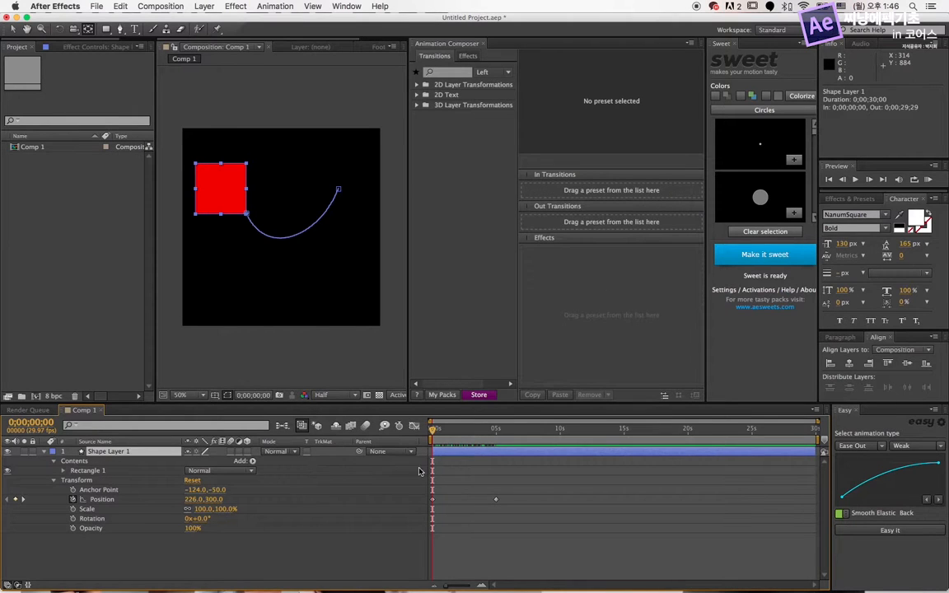
pyautogui.click(73, 500)
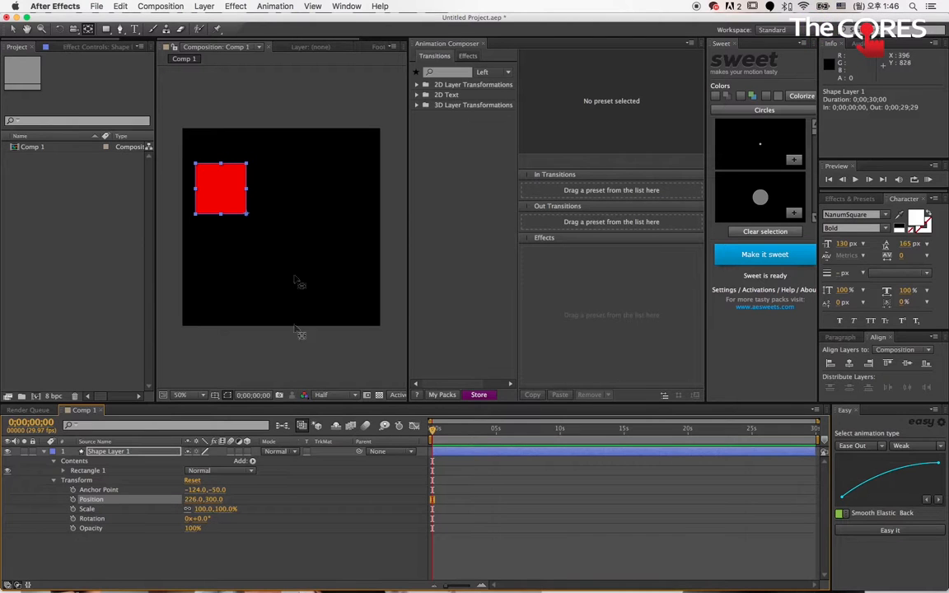
pyautogui.moveTo(229, 201); pyautogui.dragTo(289, 284)
pyautogui.click(492, 496)
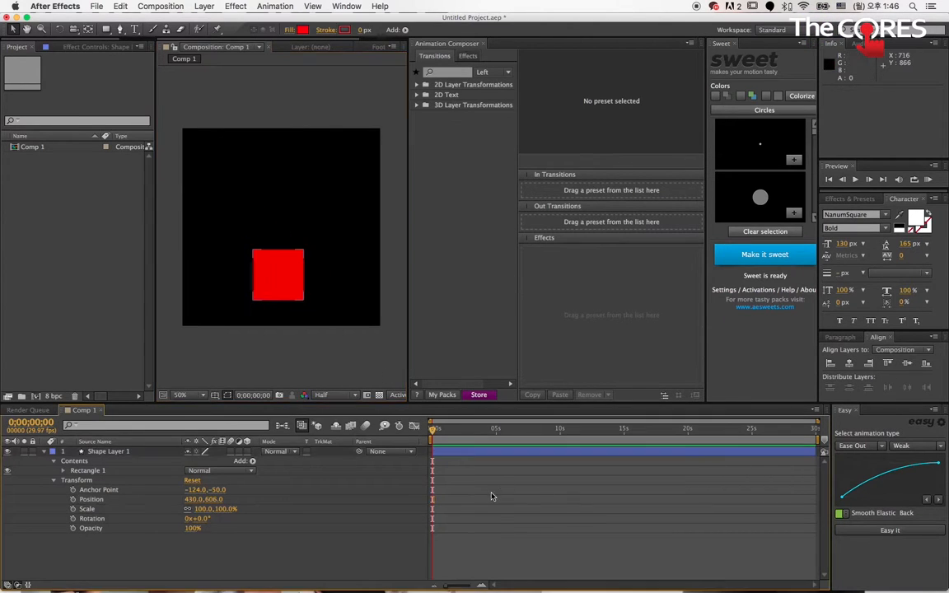
# Draw a flat rectangle, slightly wider than the square, just above it as a separate shape layer.
pyautogui.click(299, 281)
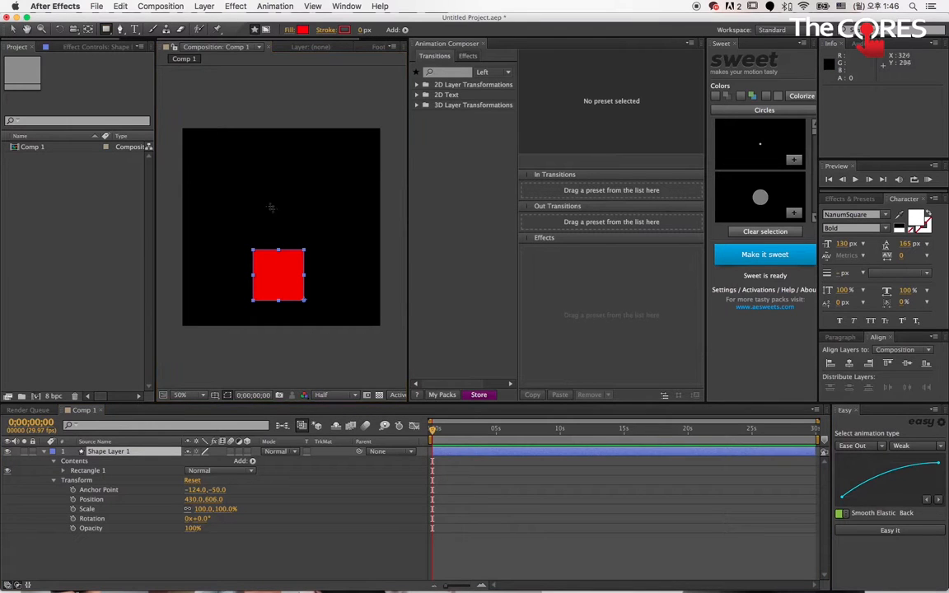
pyautogui.click(253, 195)
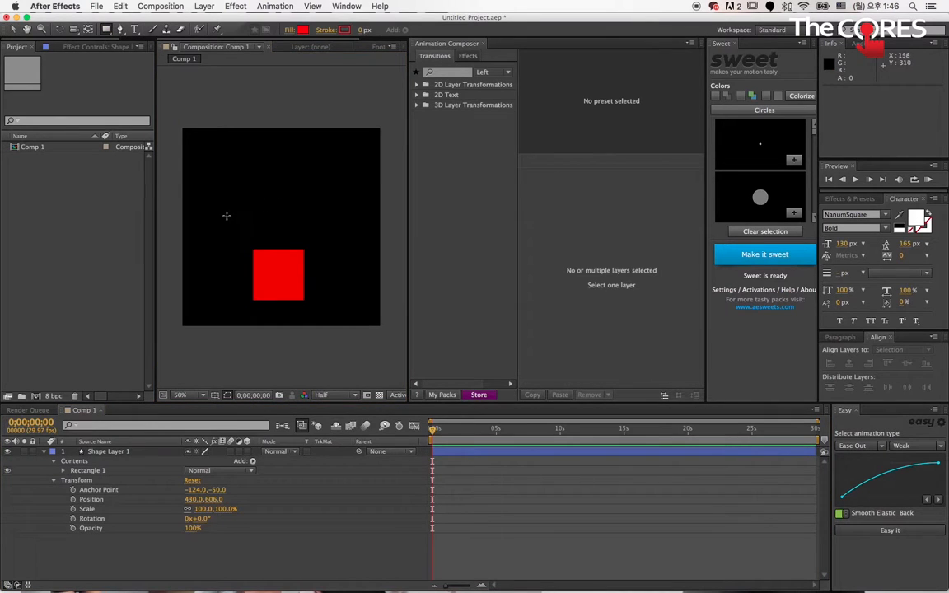
pyautogui.moveTo(245, 223); pyautogui.dragTo(311, 246)
pyautogui.press('v')
pyautogui.click(323, 270)
pyautogui.click(292, 236)
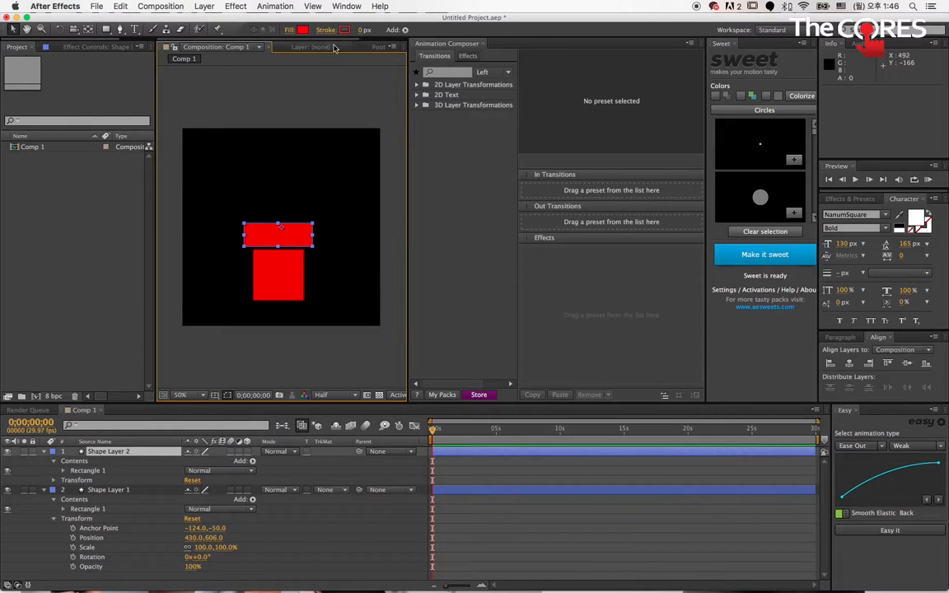
# Fill the new rectangle with EC4747, narrow it to 81.8% horizontal scale and seat it over the square's top edge as a lid.
pyautogui.click(302, 30)
pyautogui.click(547, 249)
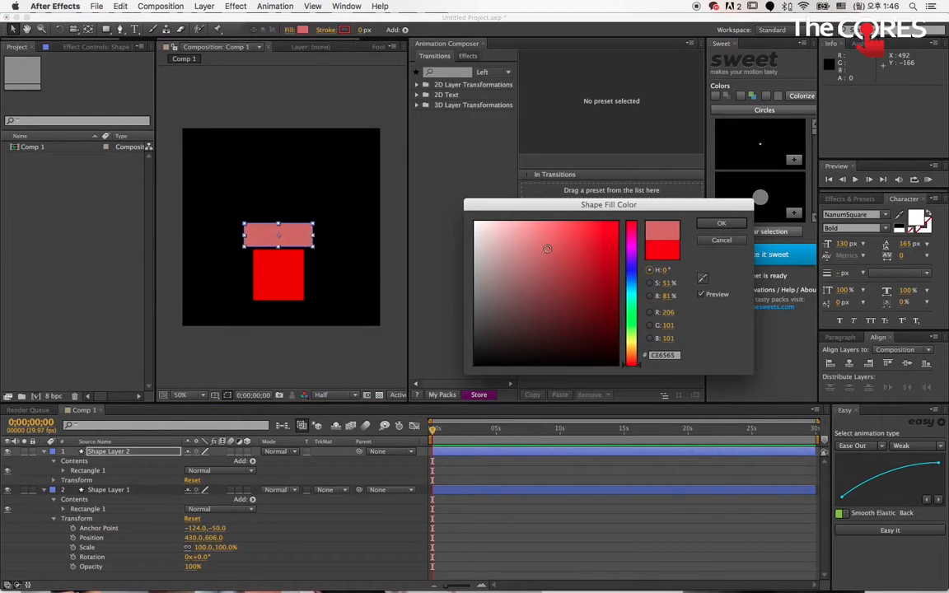
pyautogui.click(564, 239)
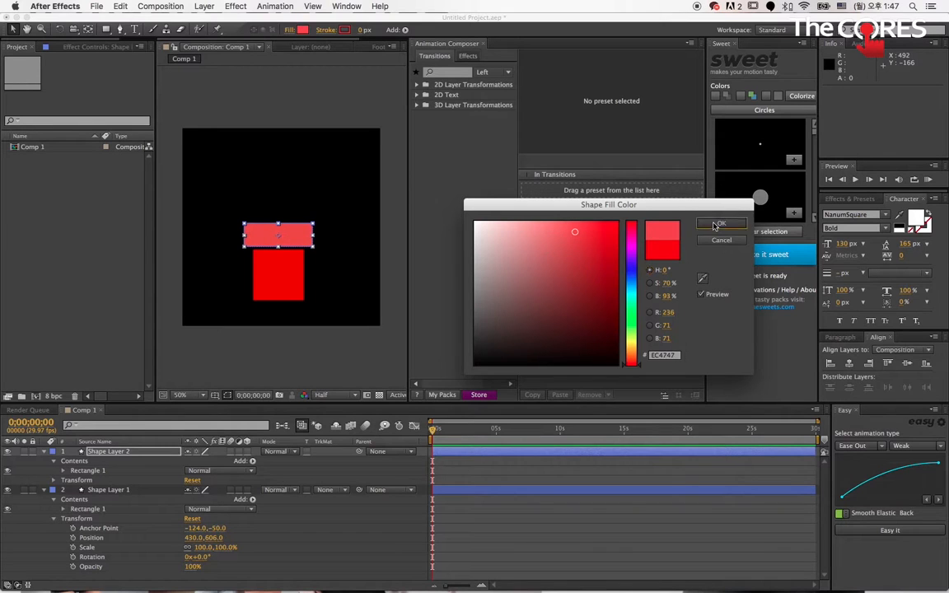
pyautogui.click(717, 222)
pyautogui.click(537, 557)
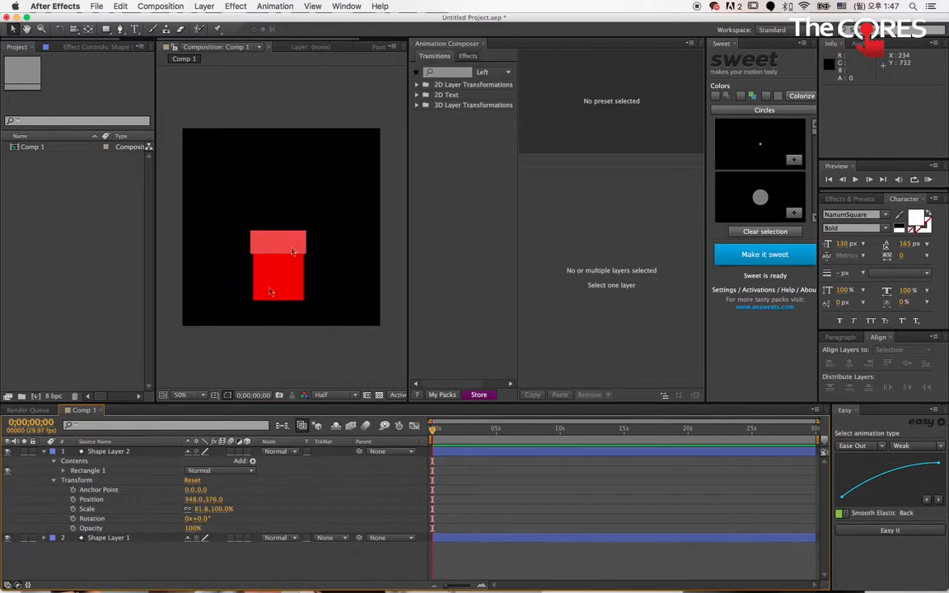
# Try rotating the lid around its existing anchor point to about 38° and further, and undo the rotation.
pyautogui.click(290, 247)
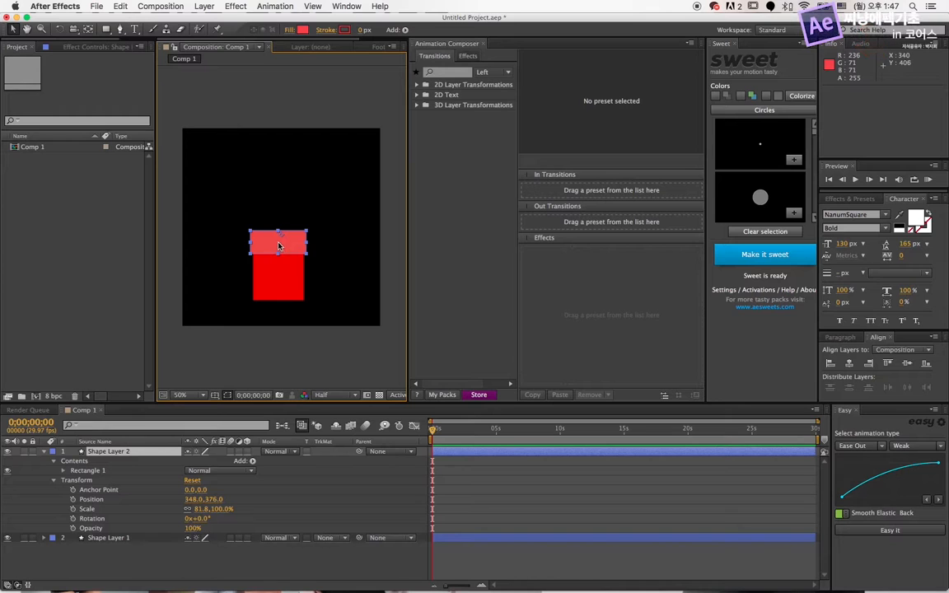
pyautogui.click(104, 520)
pyautogui.moveTo(201, 523)
pyautogui.mouseDown()
pyautogui.moveTo(244, 519)
pyautogui.moveTo(141, 512)
pyautogui.moveTo(202, 515)
pyautogui.mouseUp()
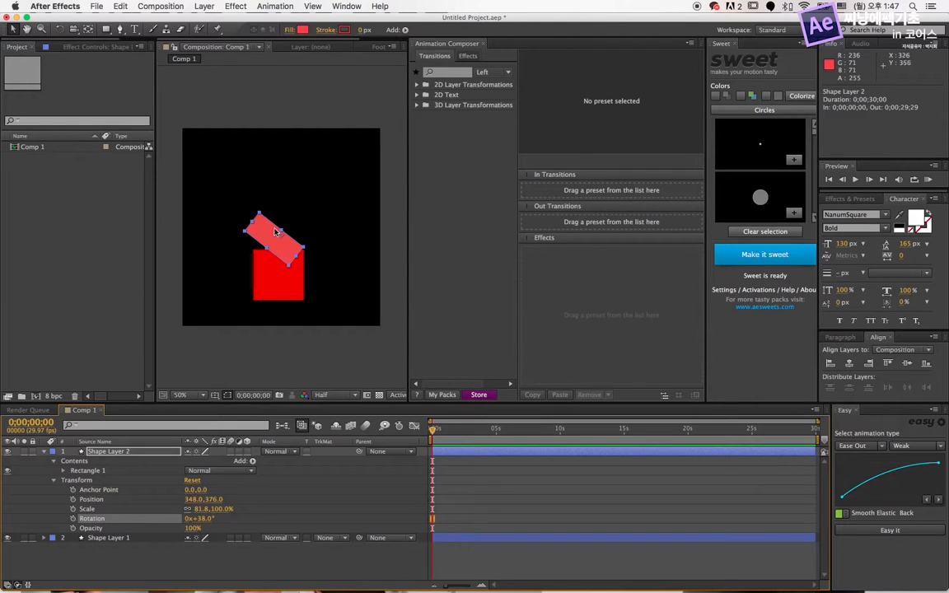
pyautogui.moveTo(207, 517); pyautogui.dragTo(231, 520)
pyautogui.press('super+z')
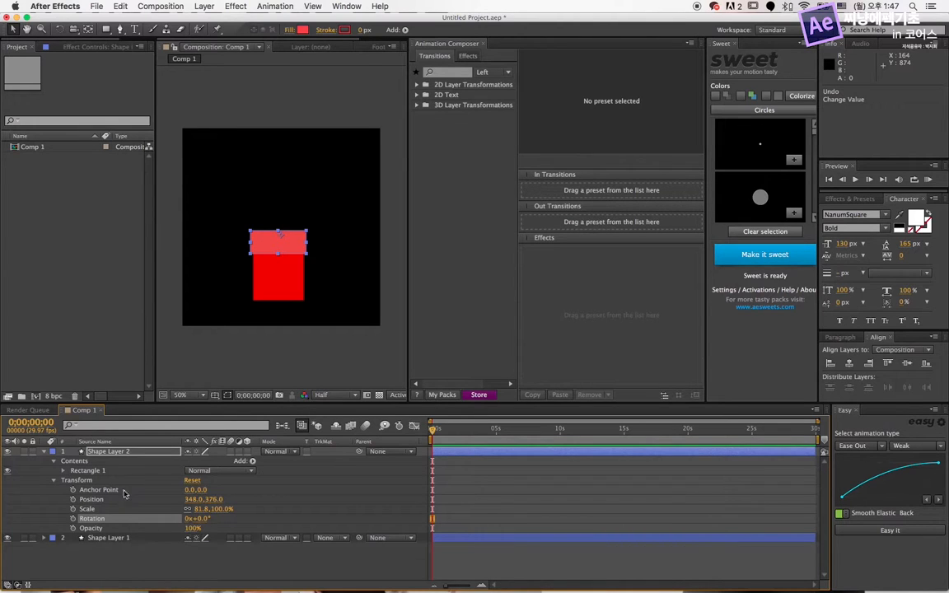
# Move the lid's anchor point to its lower-right corner and keyframe Rotation from 0° at 0;00;00;00 to 88° at 0;00;01;00.
pyautogui.click(89, 29)
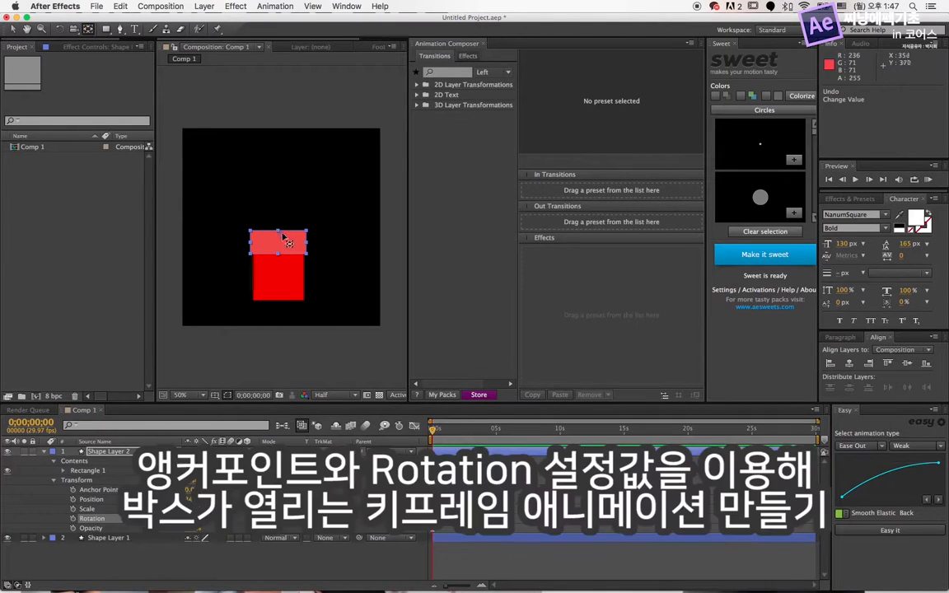
pyautogui.moveTo(281, 237); pyautogui.dragTo(305, 256)
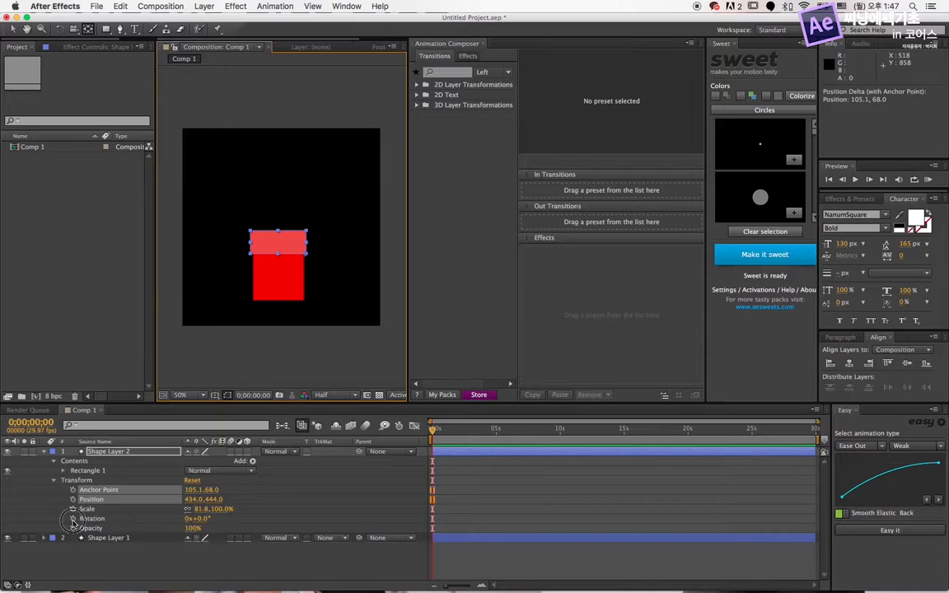
pyautogui.click(72, 520)
pyautogui.click(33, 422)
pyautogui.write('1:00')
pyautogui.press('Return')
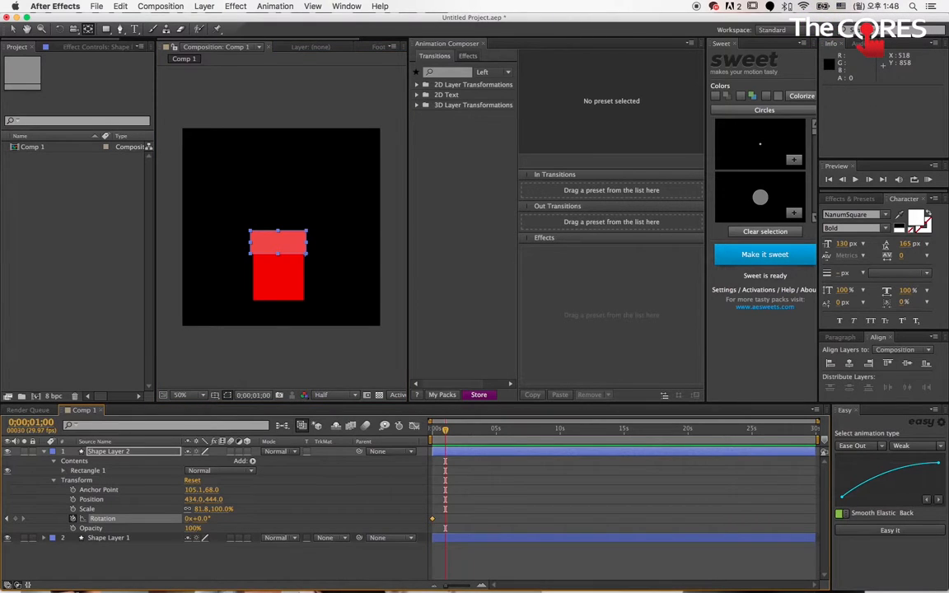
pyautogui.moveTo(200, 524); pyautogui.dragTo(258, 531)
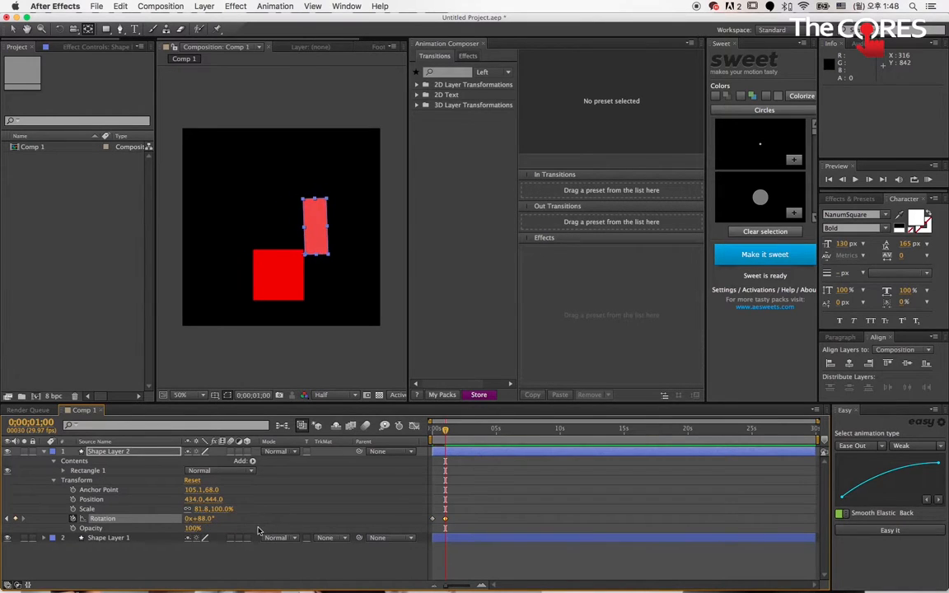
pyautogui.click(531, 499)
# Preview the lid-opening animation from the start with the timeline zoomed in around the Rotation keyframes.
pyautogui.moveTo(435, 437); pyautogui.dragTo(378, 395)
pyautogui.press('=')
pyautogui.press('=')
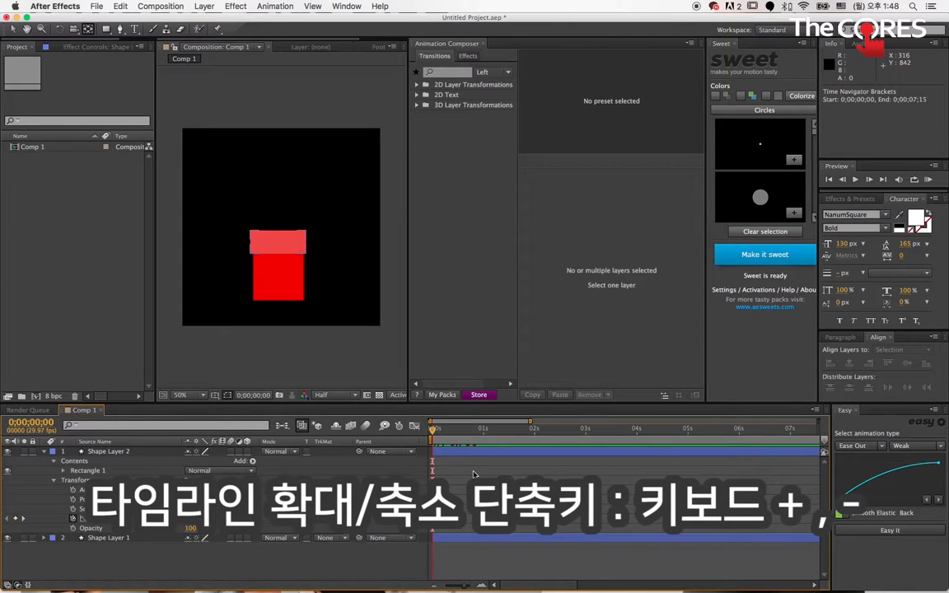
pyautogui.moveTo(467, 586)
pyautogui.mouseDown()
pyautogui.moveTo(434, 575)
pyautogui.moveTo(471, 586)
pyautogui.moveTo(461, 586)
pyautogui.mouseUp()
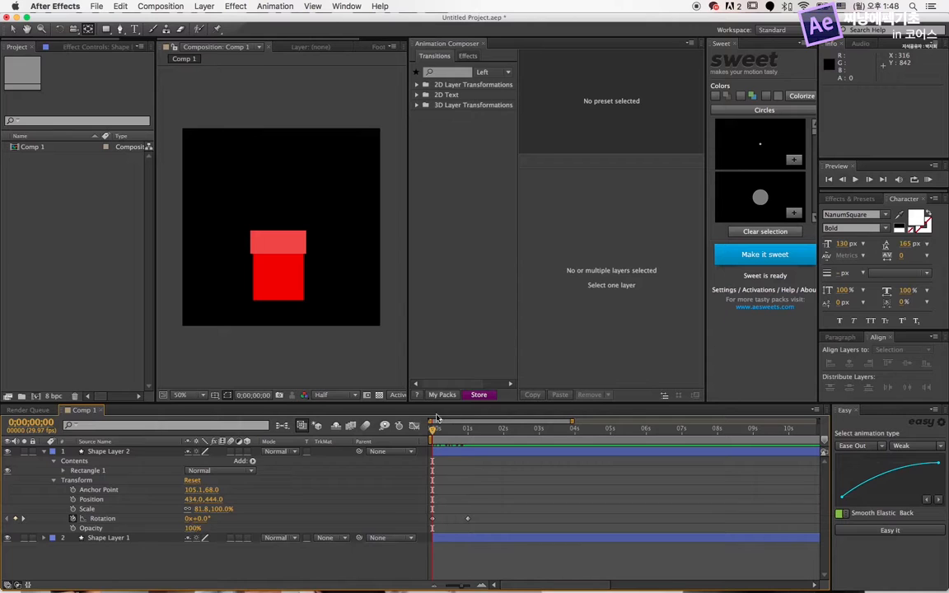
pyautogui.moveTo(434, 429); pyautogui.dragTo(358, 391)
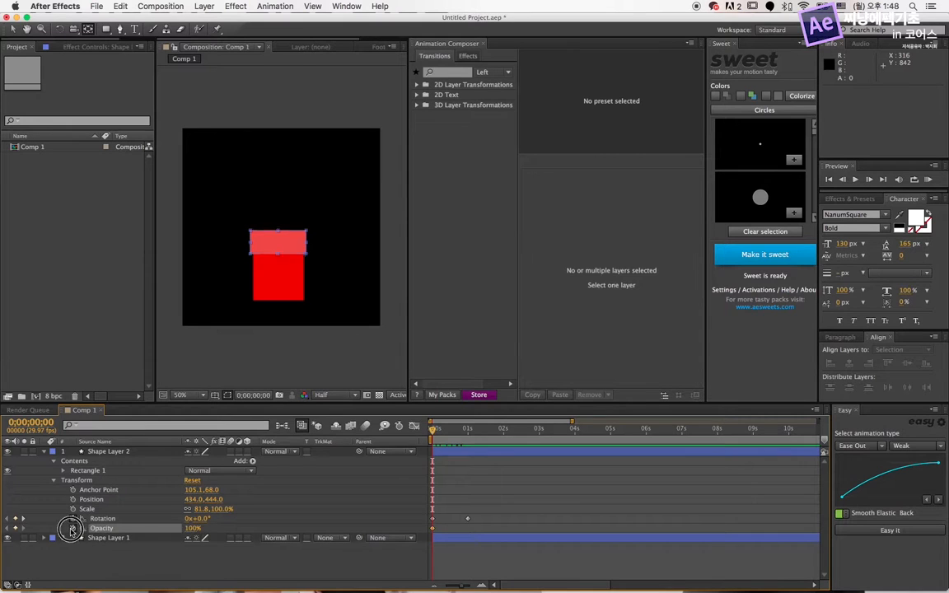
# Keyframe the lid's Opacity at 0% at 0;00;00;00 and 100% at 0;00;01;00.
pyautogui.click(93, 528)
pyautogui.click(466, 429)
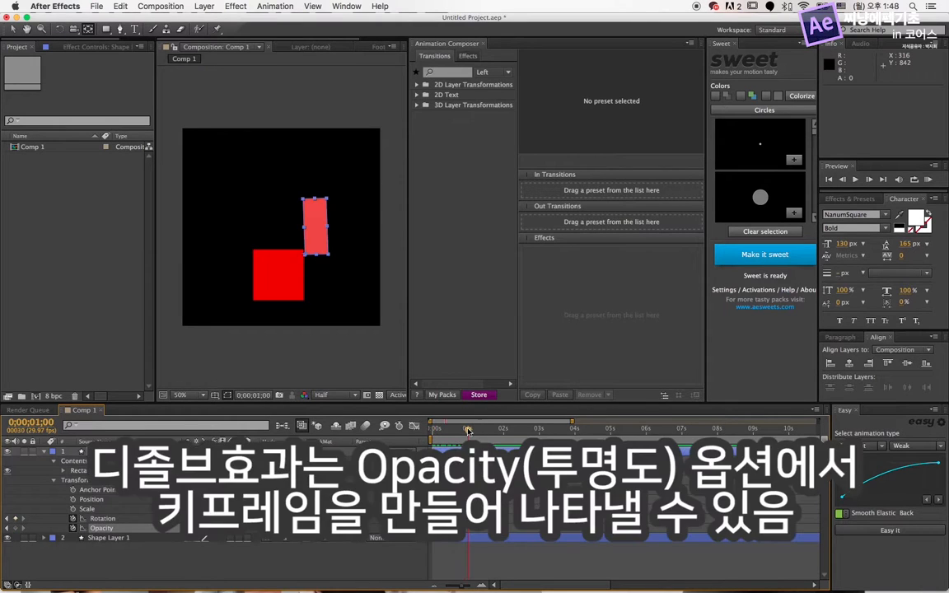
pyautogui.click(16, 529)
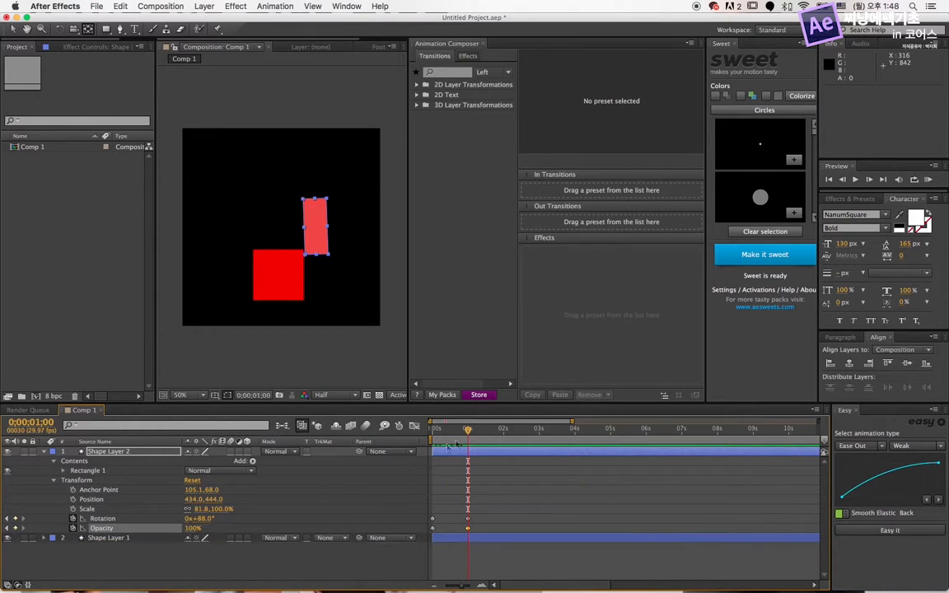
pyautogui.moveTo(470, 433); pyautogui.dragTo(387, 441)
pyautogui.click(192, 528)
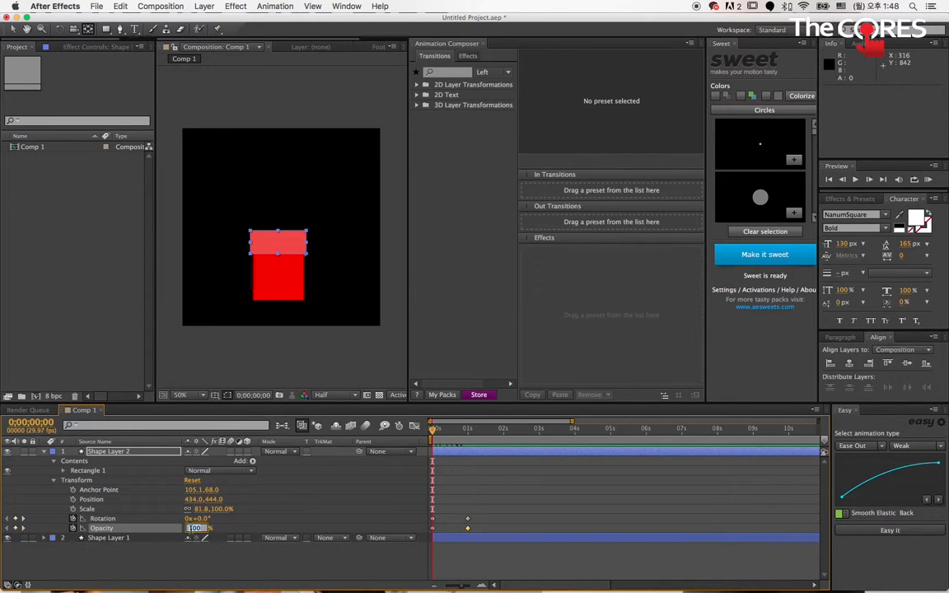
pyautogui.write('0')
pyautogui.press('Return')
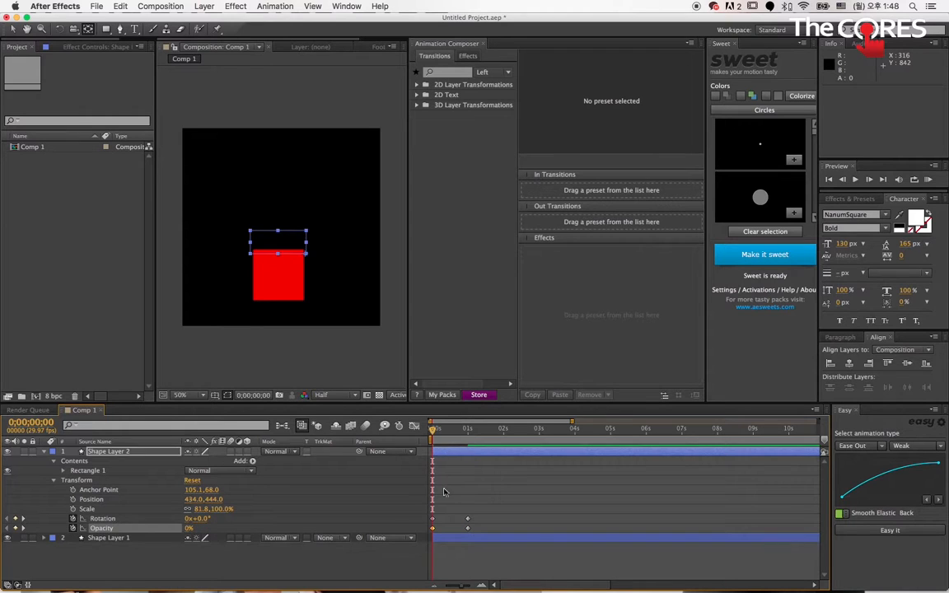
# Scrub through the fade-in and keyframe the lid's Opacity to 0% at 0;00;02;00.
pyautogui.click(443, 492)
pyautogui.click(443, 430)
pyautogui.moveTo(443, 431); pyautogui.dragTo(504, 436)
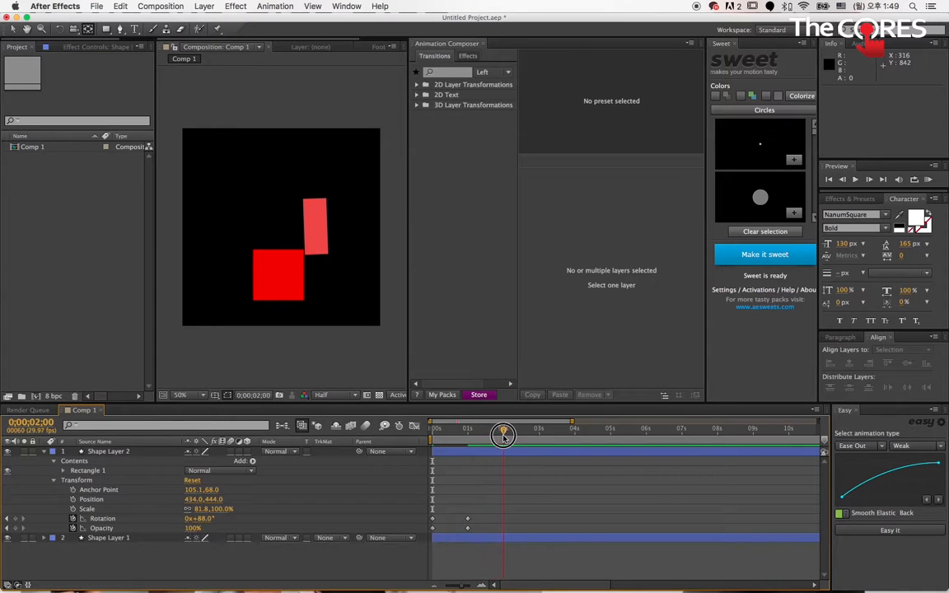
pyautogui.click(192, 529)
pyautogui.press('Return')
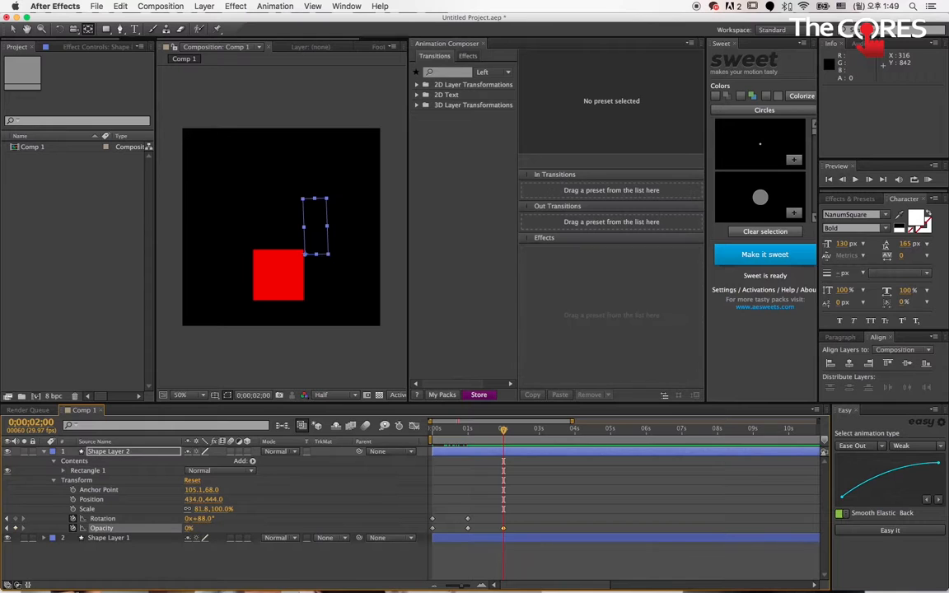
# Preview the lid's opening, fade-in and fade-out from 0;00;00;00.
pyautogui.moveTo(464, 423); pyautogui.dragTo(507, 433)
pyautogui.click(499, 488)
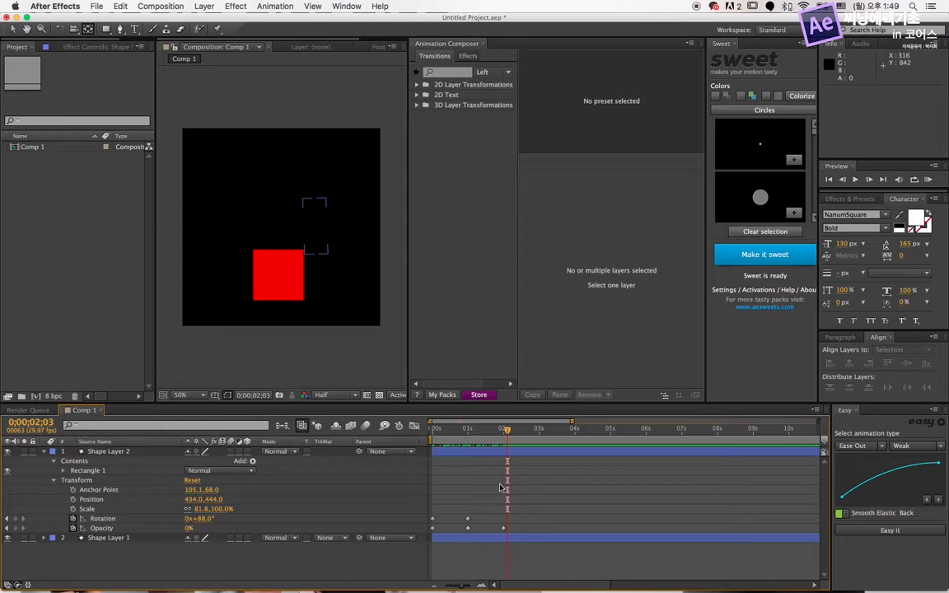
pyautogui.moveTo(445, 430); pyautogui.dragTo(435, 431)
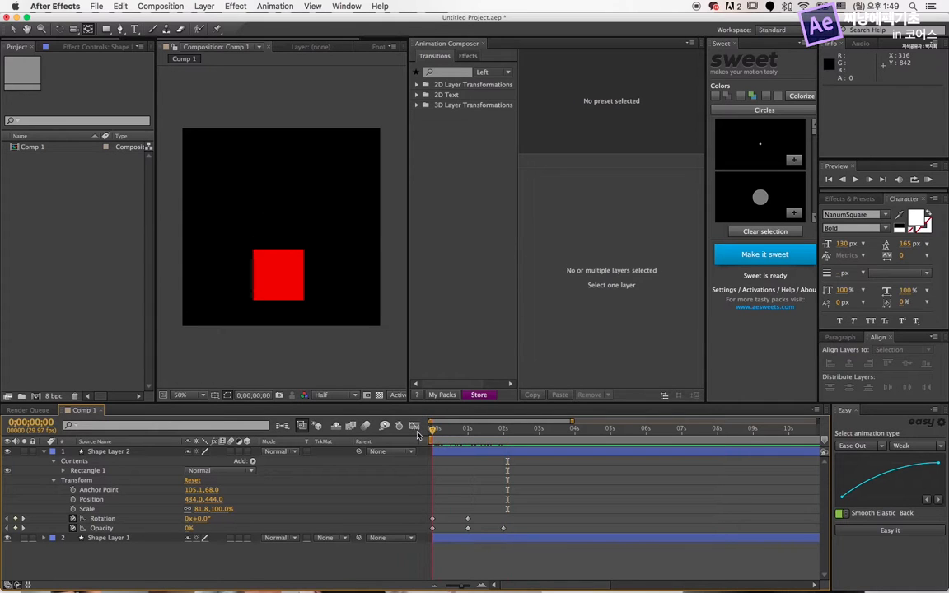
pyautogui.press('space')
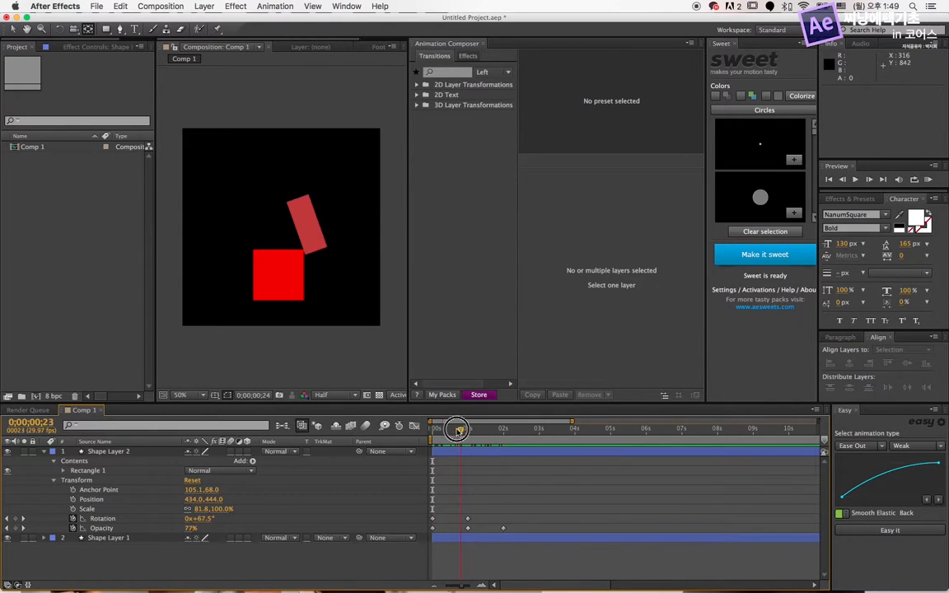
pyautogui.press('space')
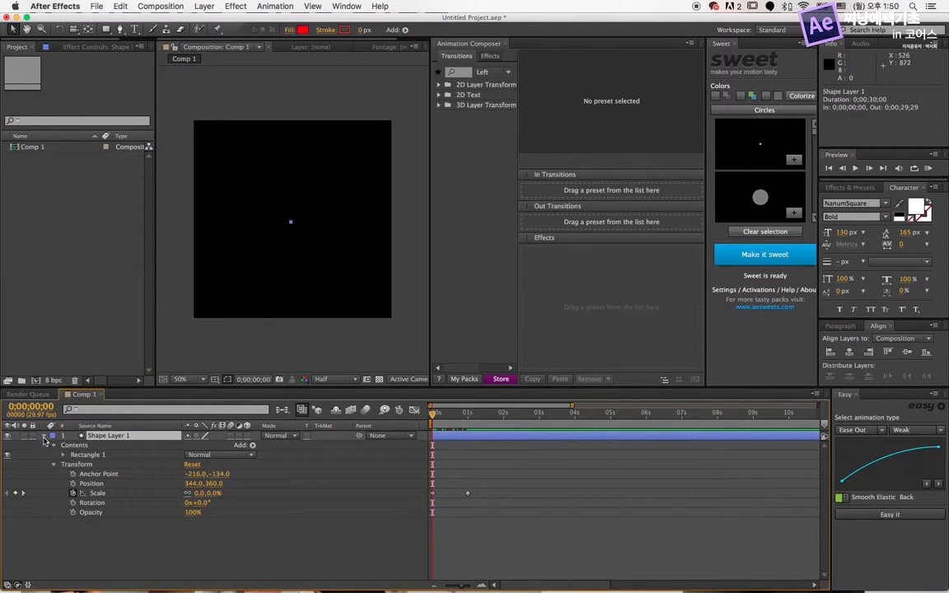
# Delete the existing shape layer and draw a tall red bar of about 82 × 561 px at the composition's lower left.
pyautogui.click(45, 436)
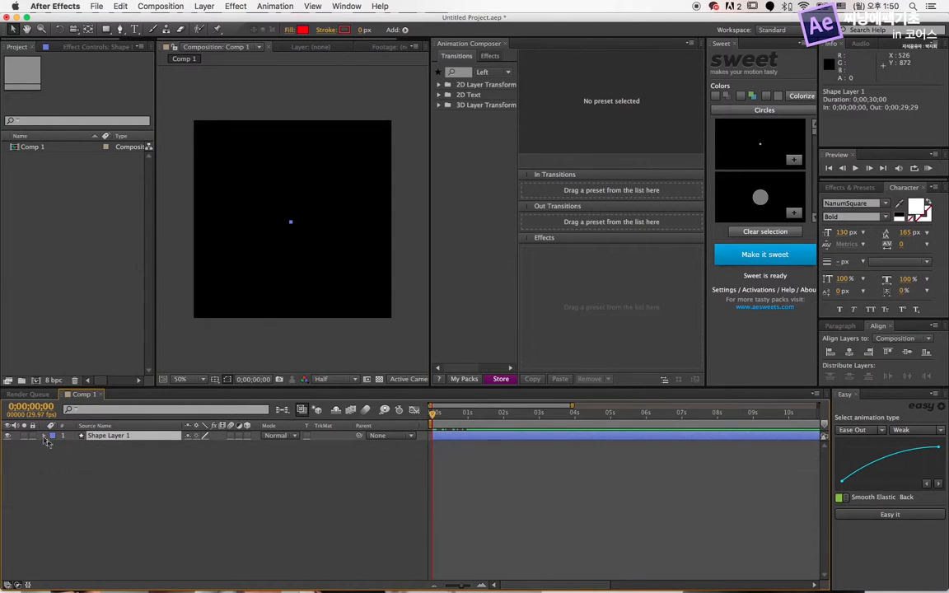
pyautogui.press('Delete')
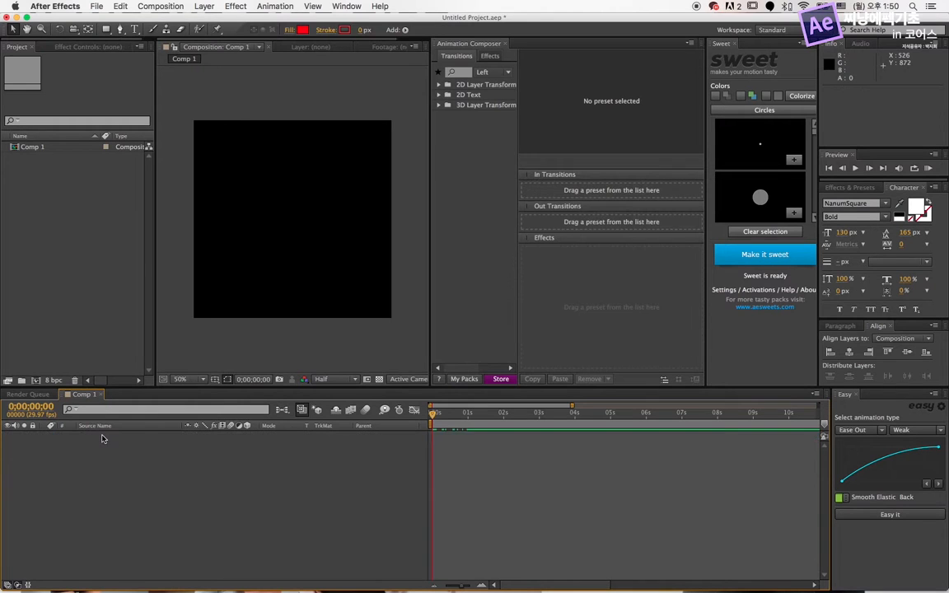
pyautogui.click(106, 29)
pyautogui.moveTo(215, 159); pyautogui.dragTo(238, 317)
pyautogui.press('y')
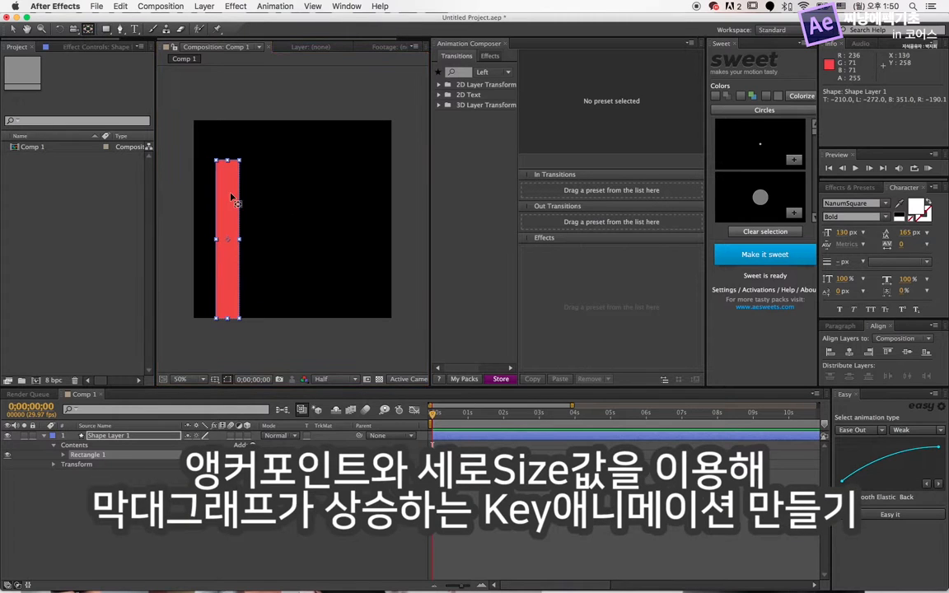
pyautogui.press('super+shift+a')
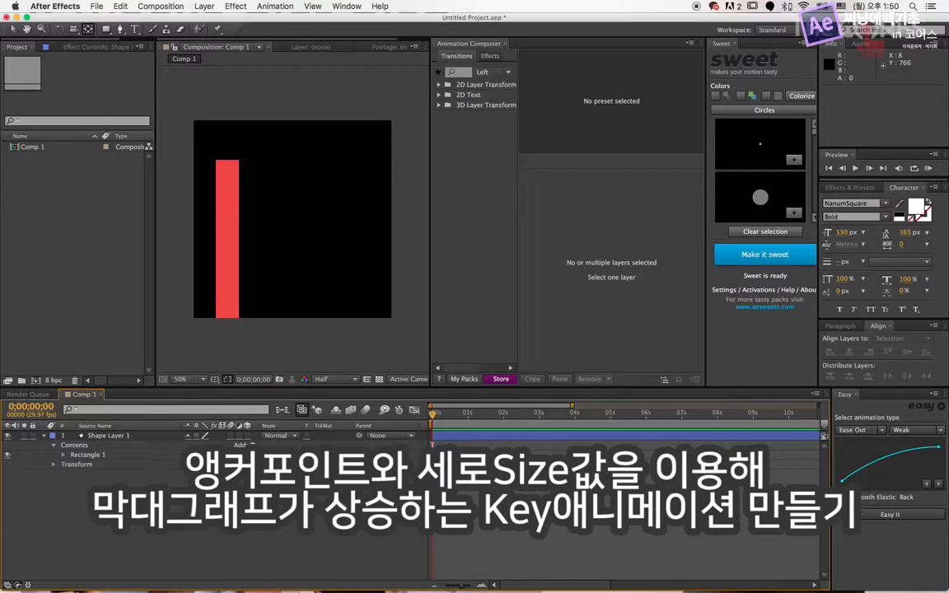
# Expand the Transform properties of the bar's shape layer.
pyautogui.click(108, 436)
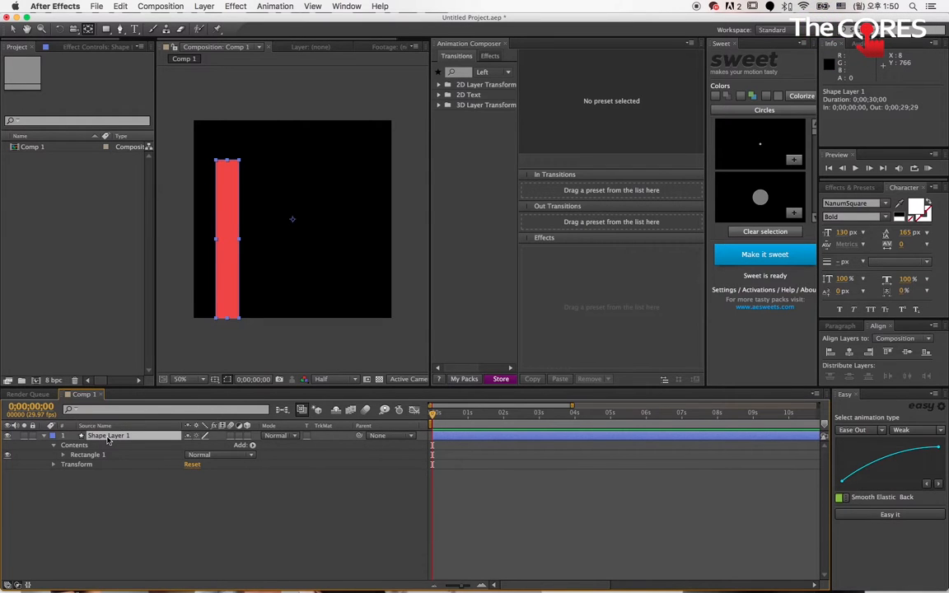
pyautogui.click(55, 464)
pyautogui.click(120, 527)
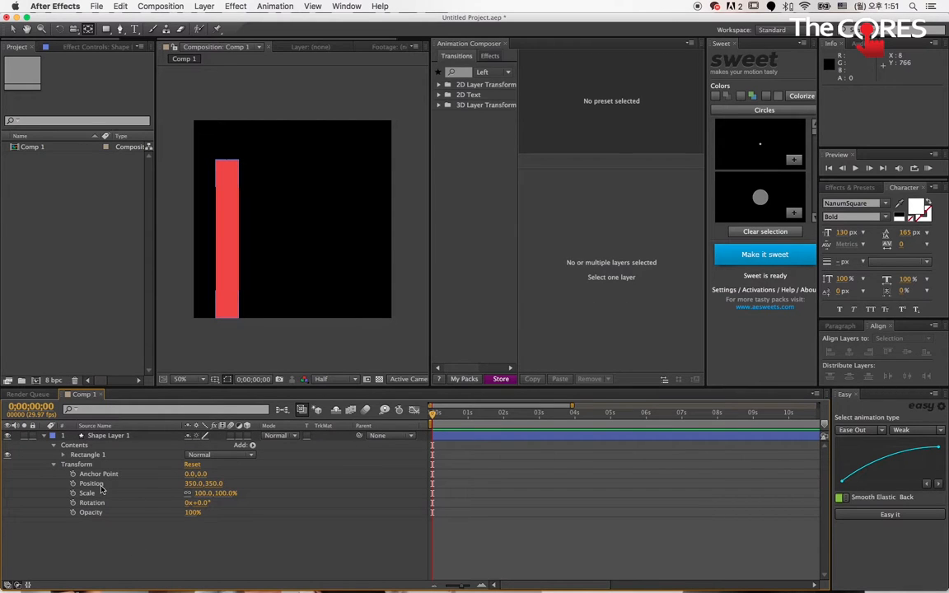
# Duplicate the bar three times and space the copies side by side in a row to its right.
pyautogui.click(224, 212)
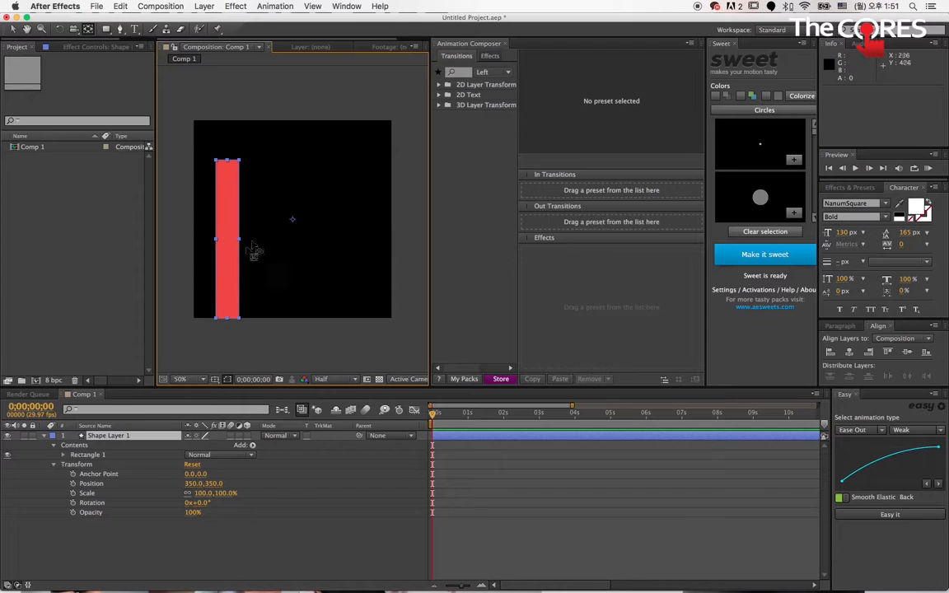
pyautogui.click(234, 324)
pyautogui.click(231, 284)
pyautogui.press('v')
pyautogui.press('super+d')
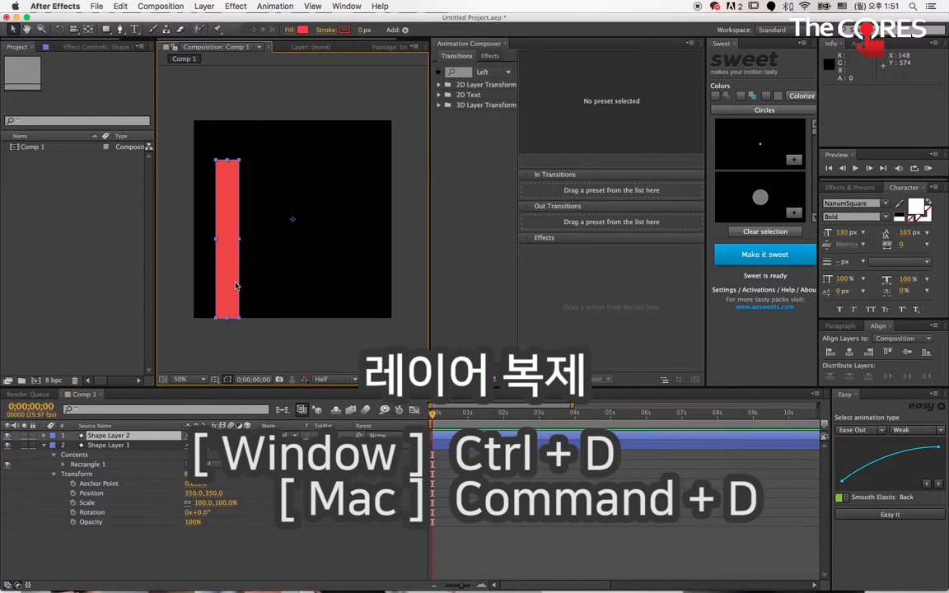
pyautogui.moveTo(220, 275); pyautogui.dragTo(324, 287)
pyautogui.click(224, 337)
pyautogui.click(249, 285)
pyautogui.press('super+d')
pyautogui.click(311, 295)
pyautogui.click(294, 285)
pyautogui.press('super+d')
pyautogui.click(308, 362)
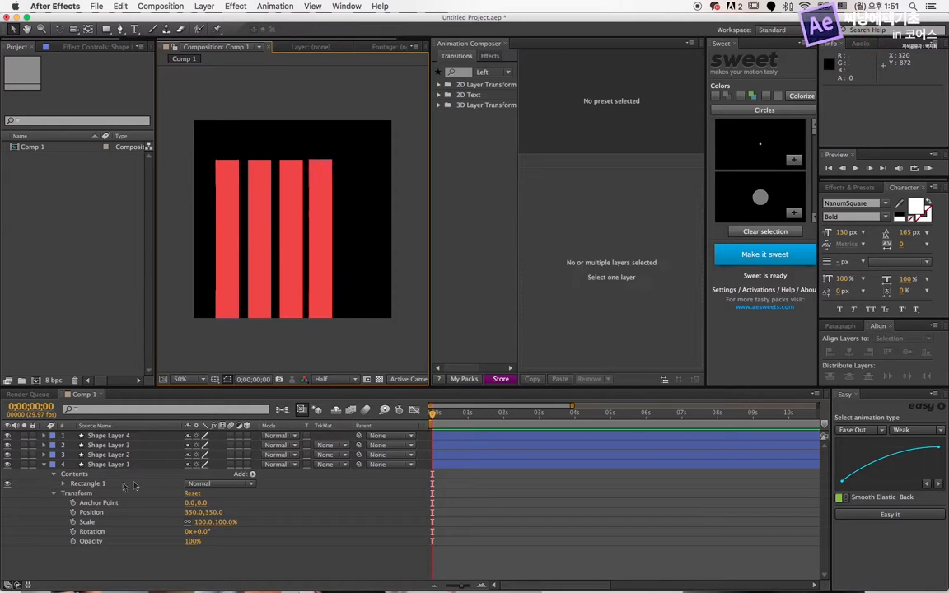
# Reveal the Scale property of the three copied bars and unlink the Scale proportions on all four layers.
pyautogui.click(113, 437)
pyautogui.press('s')
pyautogui.click(110, 457)
pyautogui.press('s')
pyautogui.click(109, 475)
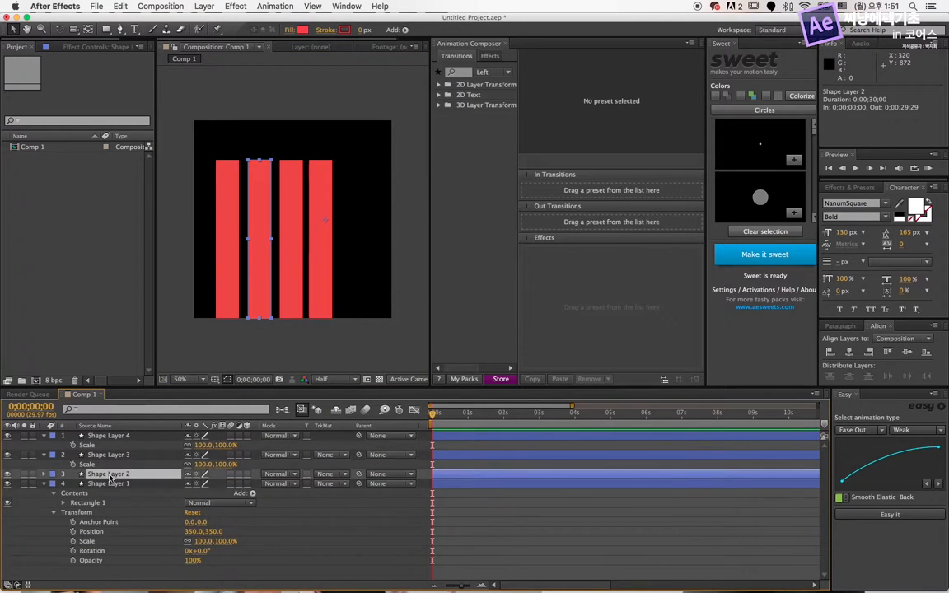
pyautogui.press('s')
pyautogui.click(276, 535)
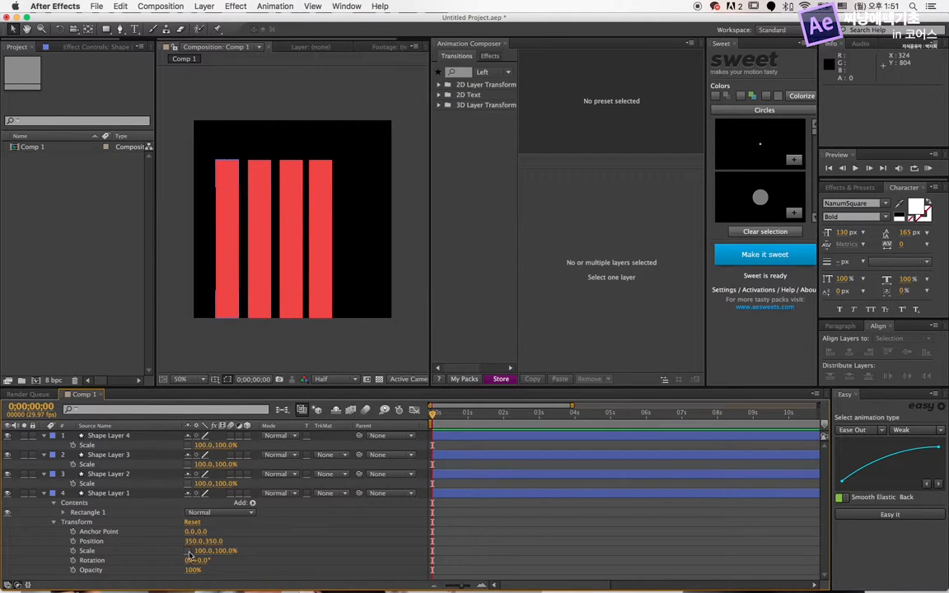
# Try vertical Scale values of 80%, 70%, 30% and 87% on Shape Layers 4, 3, 2 and 1.
pyautogui.click(223, 446)
pyautogui.write('80')
pyautogui.press('Return')
pyautogui.click(221, 465)
pyautogui.write('70')
pyautogui.press('Return')
pyautogui.click(222, 484)
pyautogui.write('30')
pyautogui.press('Return')
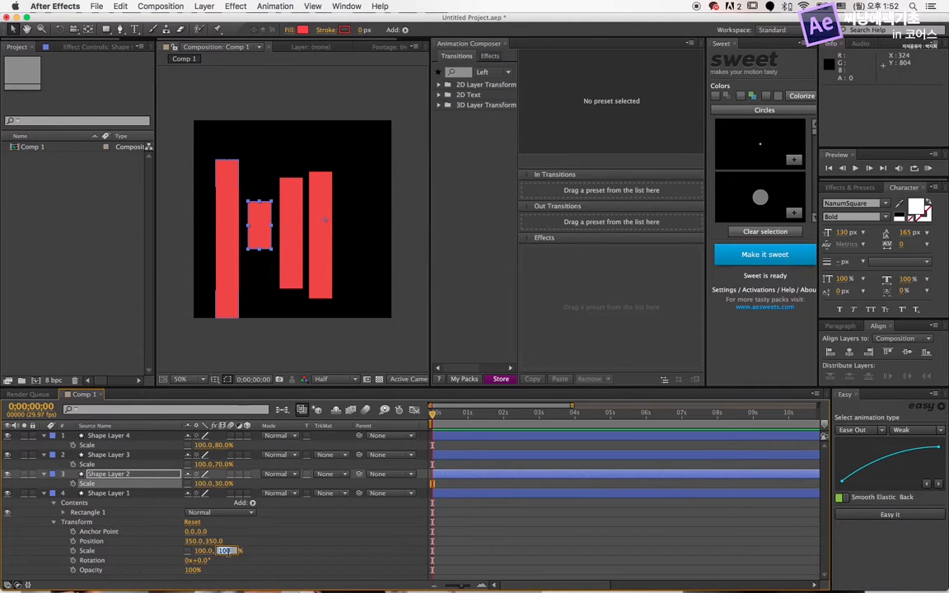
pyautogui.press('Return')
pyautogui.click(282, 350)
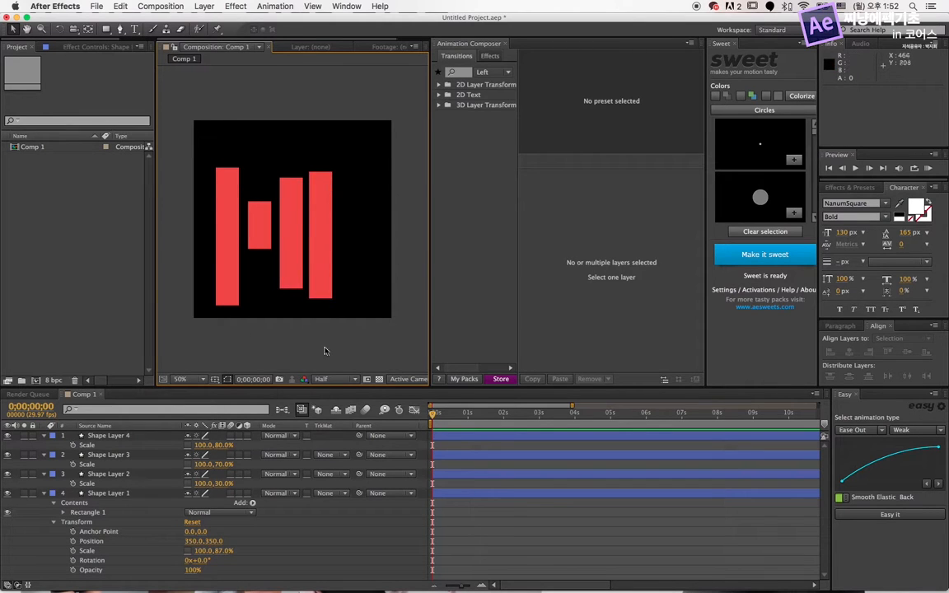
# Undo the vertical Scale changes on all four bars.
pyautogui.press('super+z')
pyautogui.press('super+z')
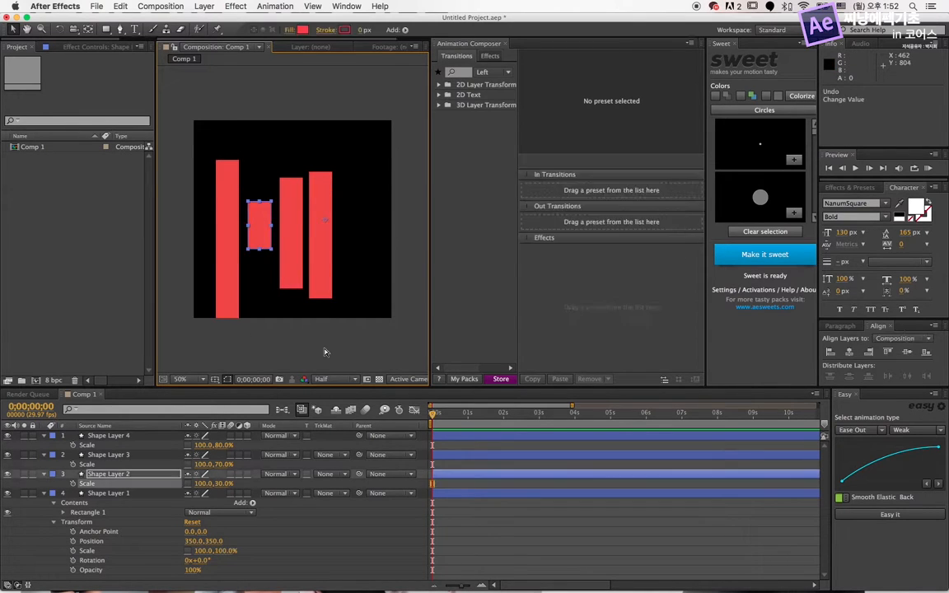
pyautogui.press('super+z')
pyautogui.press('super+z')
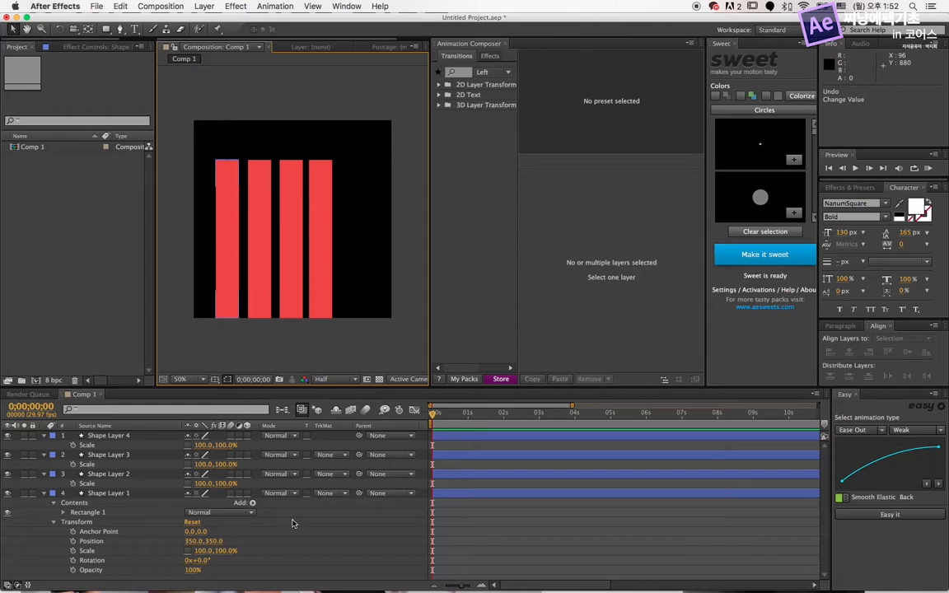
pyautogui.click(295, 561)
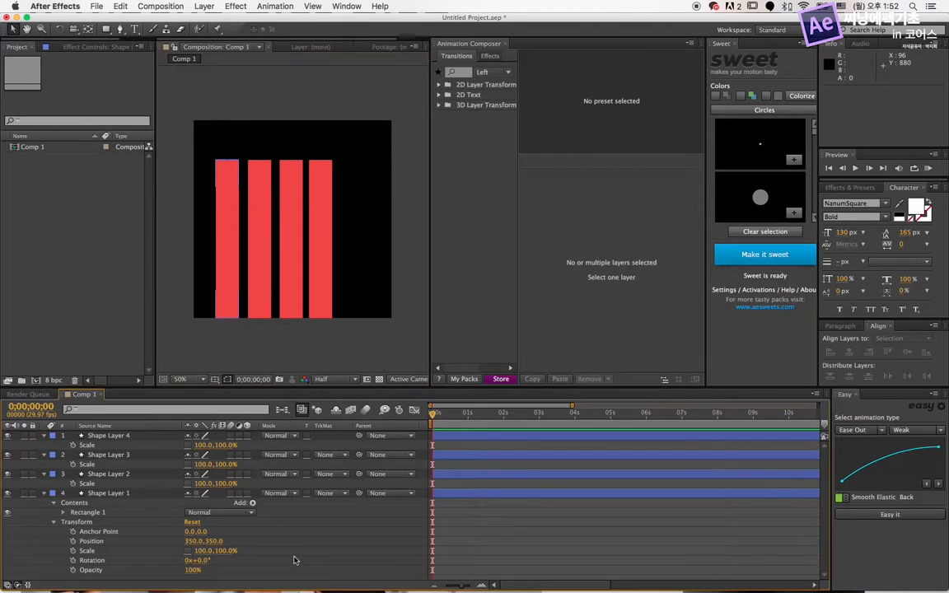
# Move the first bar's anchor point to the middle of its lower edge.
pyautogui.click(121, 493)
pyautogui.click(88, 29)
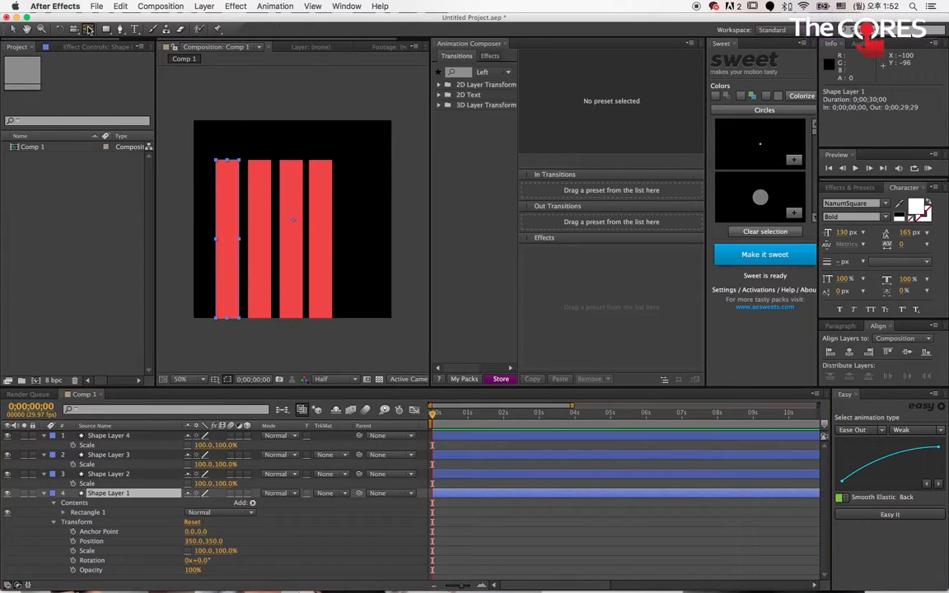
pyautogui.moveTo(248, 279); pyautogui.dragTo(228, 321)
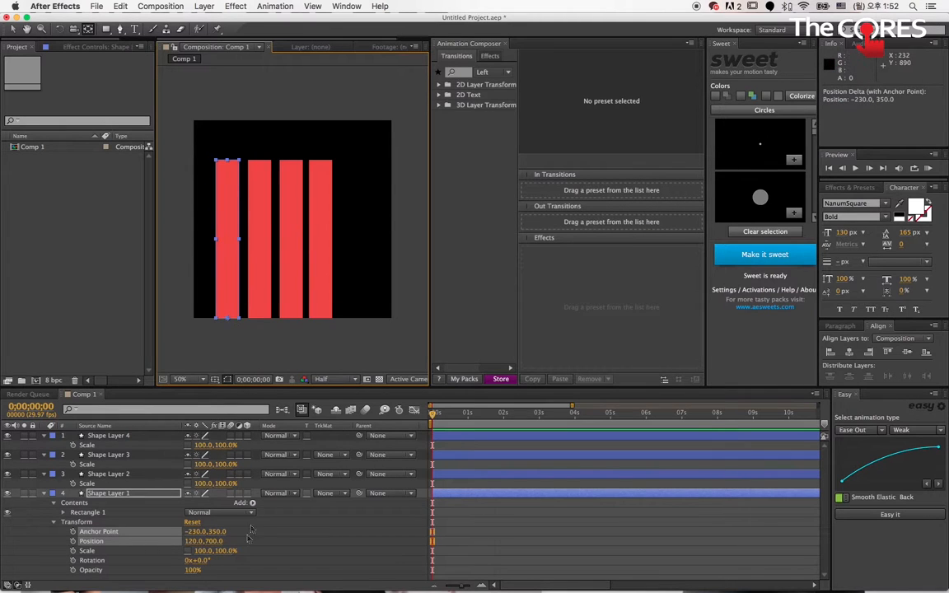
# Move the anchor points of Shape Layers 2, 3 and 4 to the middle of each bar's lower edge.
pyautogui.click(120, 476)
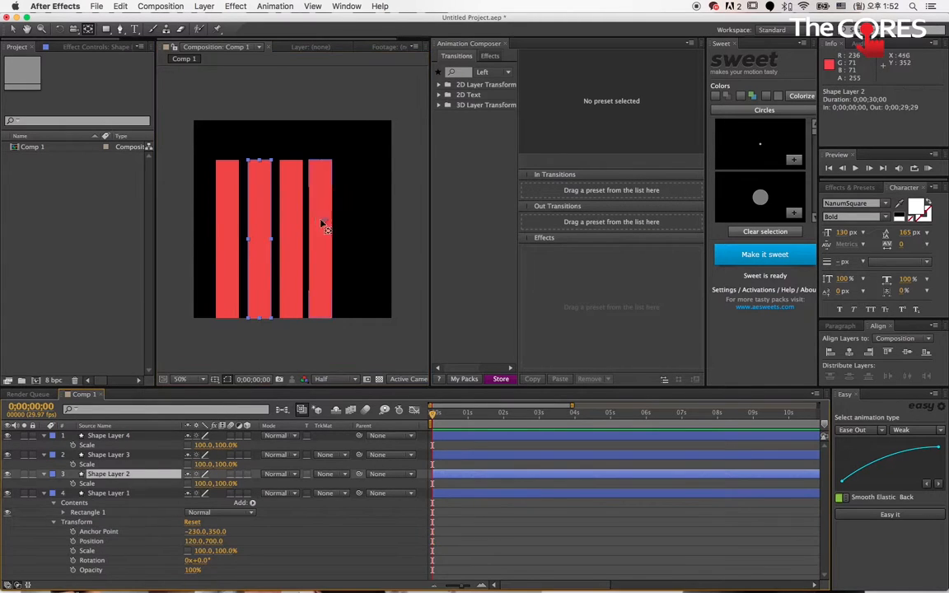
pyautogui.moveTo(259, 239); pyautogui.dragTo(259, 323)
pyautogui.click(142, 455)
pyautogui.moveTo(356, 221); pyautogui.dragTo(291, 322)
pyautogui.click(111, 435)
pyautogui.moveTo(320, 239); pyautogui.dragTo(321, 320)
pyautogui.click(333, 354)
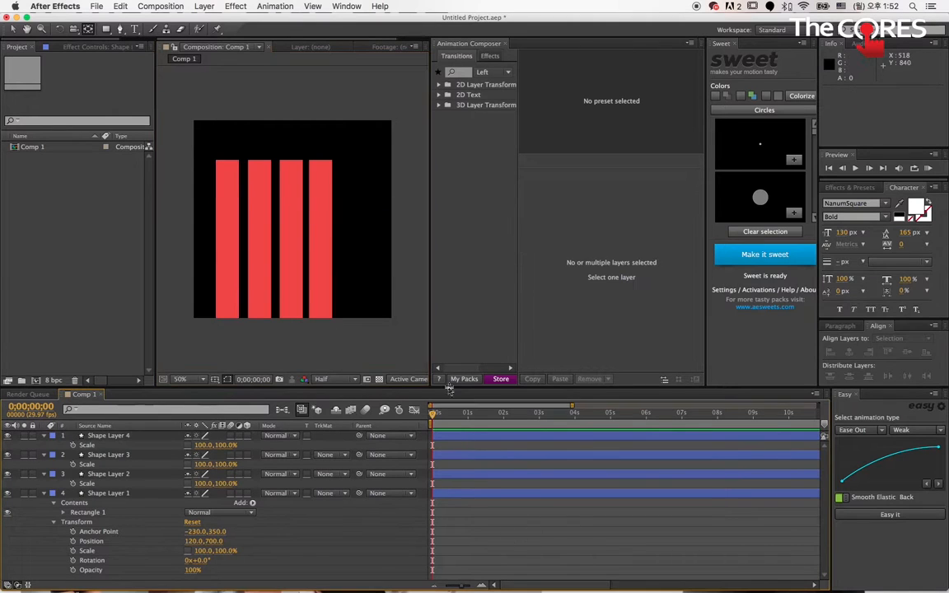
# Set the vertical Scale of Shape Layer 1 to 80% and of Shape Layer 2 to 40%.
pyautogui.click(181, 513)
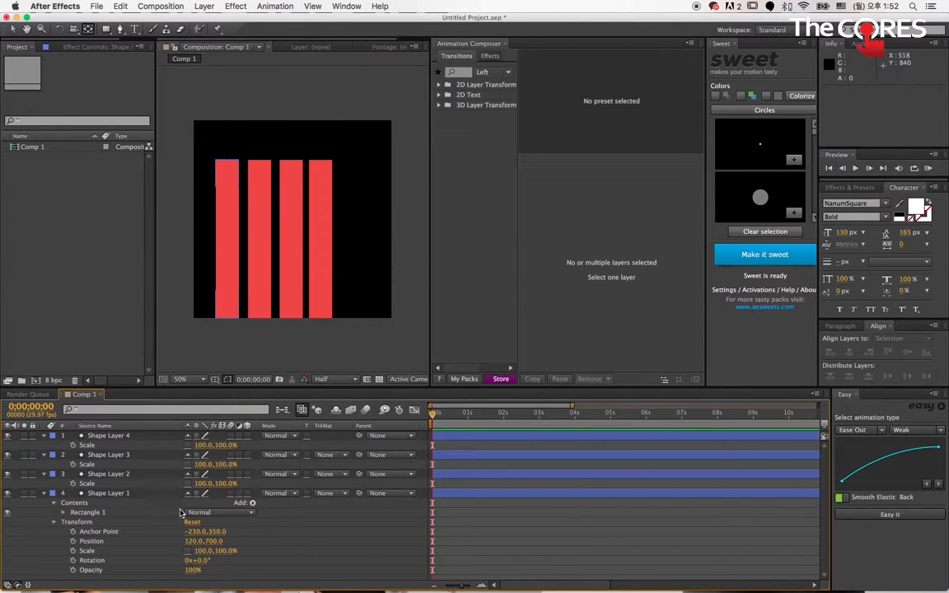
pyautogui.click(119, 495)
pyautogui.click(224, 551)
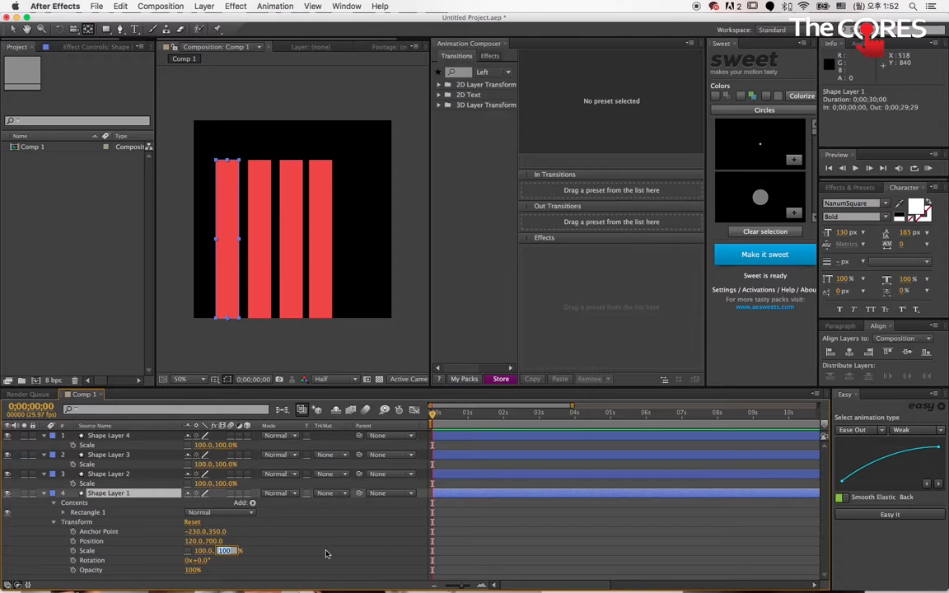
pyautogui.write('80')
pyautogui.press('Return')
pyautogui.click(225, 484)
pyautogui.write('40')
pyautogui.press('Return')
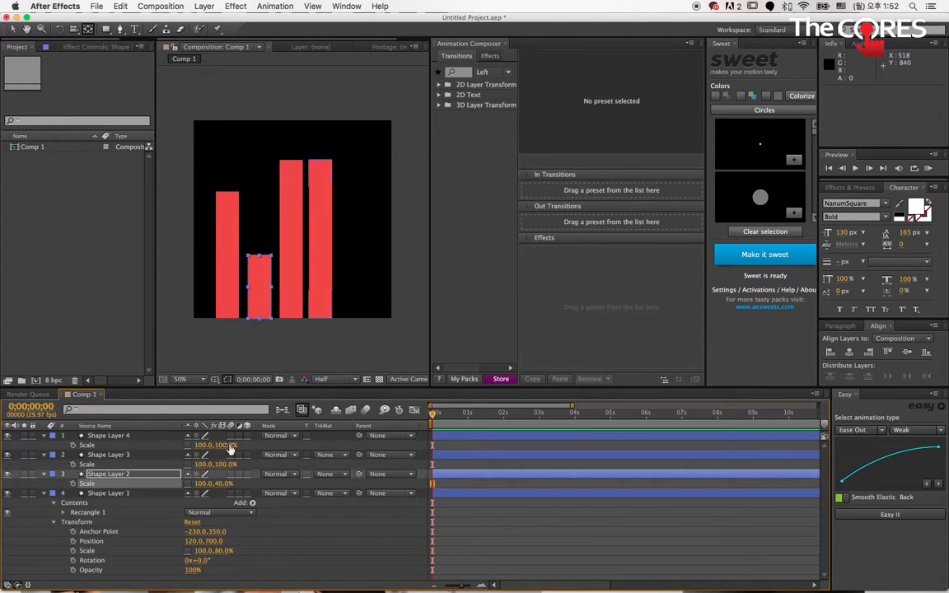
# Set the vertical Scale of Shape Layer 3 to 30% and of Shape Layer 4 to 28%.
pyautogui.write('30')
pyautogui.press('Return')
pyautogui.click(224, 445)
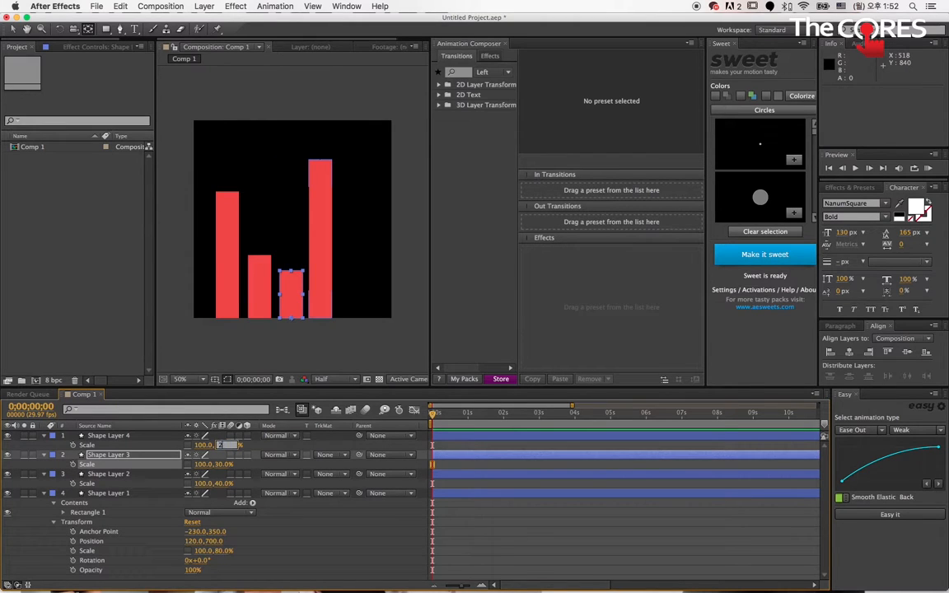
pyautogui.write('28')
pyautogui.press('Return')
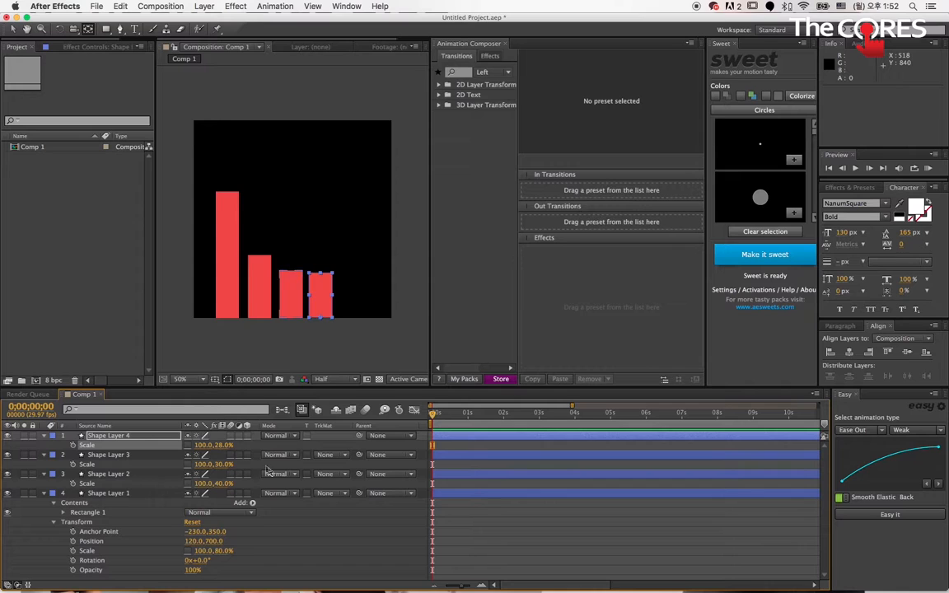
pyautogui.click(242, 269)
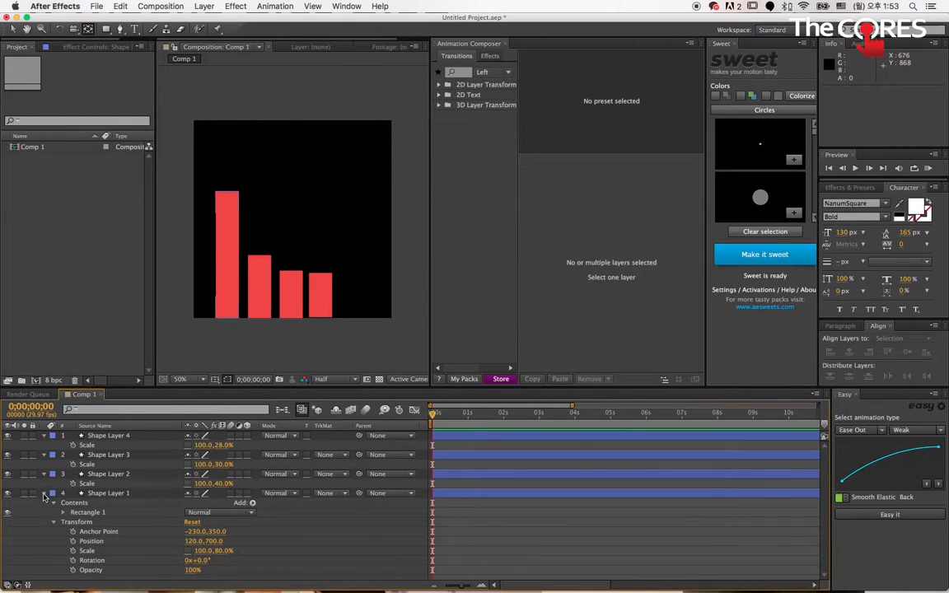
# Show only the Scale property for Shape Layer 1 in the timeline.
pyautogui.click(103, 493)
pyautogui.press('s')
pyautogui.click(229, 539)
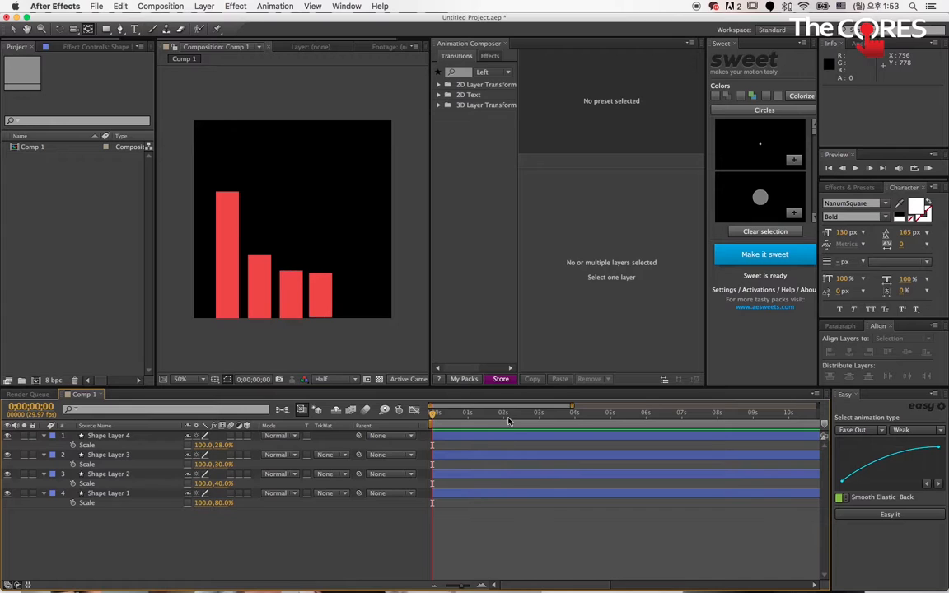
# Keyframe Shape Layer 1's vertical Scale at 80% at 0;00;01;00 and 0% at 0;00;00;00.
pyautogui.click(110, 495)
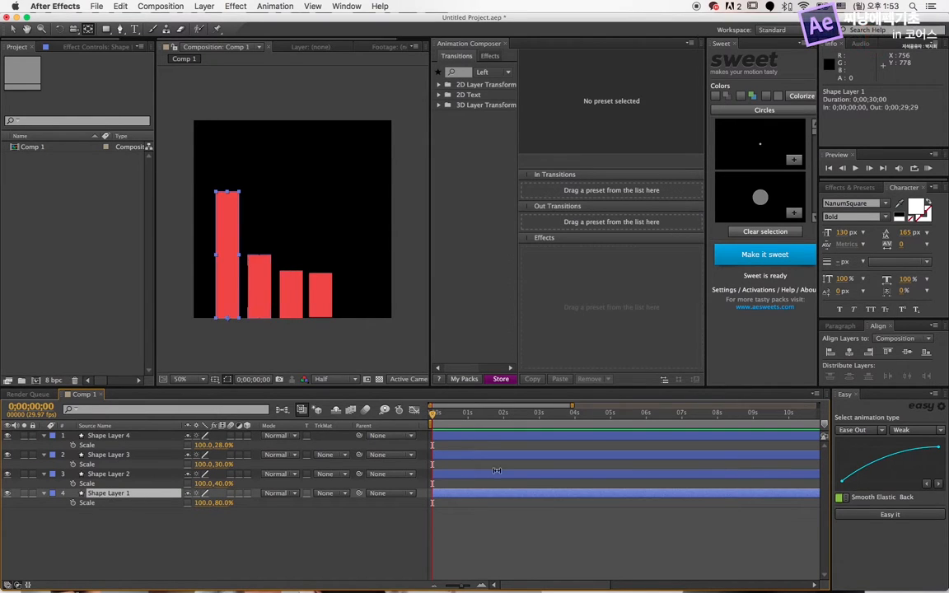
pyautogui.click(470, 414)
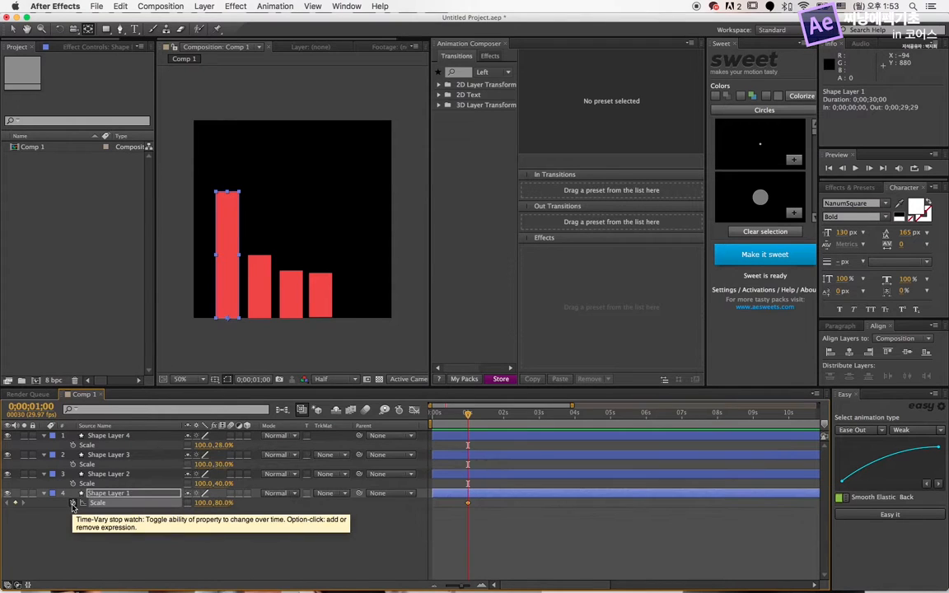
pyautogui.click(73, 504)
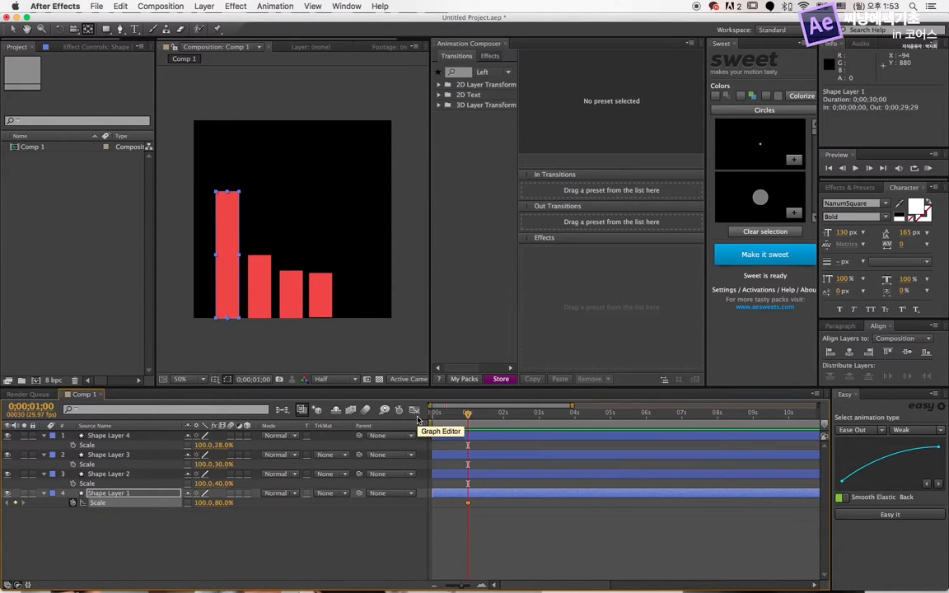
pyautogui.moveTo(449, 417); pyautogui.dragTo(411, 422)
pyautogui.click(223, 503)
pyautogui.write('0')
pyautogui.press('Return')
pyautogui.click(460, 540)
# Keyframe Shape Layer 2's vertical Scale at 40% at 0;00;02;00 and 0% at 0;00;01;00.
pyautogui.moveTo(434, 414); pyautogui.dragTo(468, 416)
pyautogui.click(466, 475)
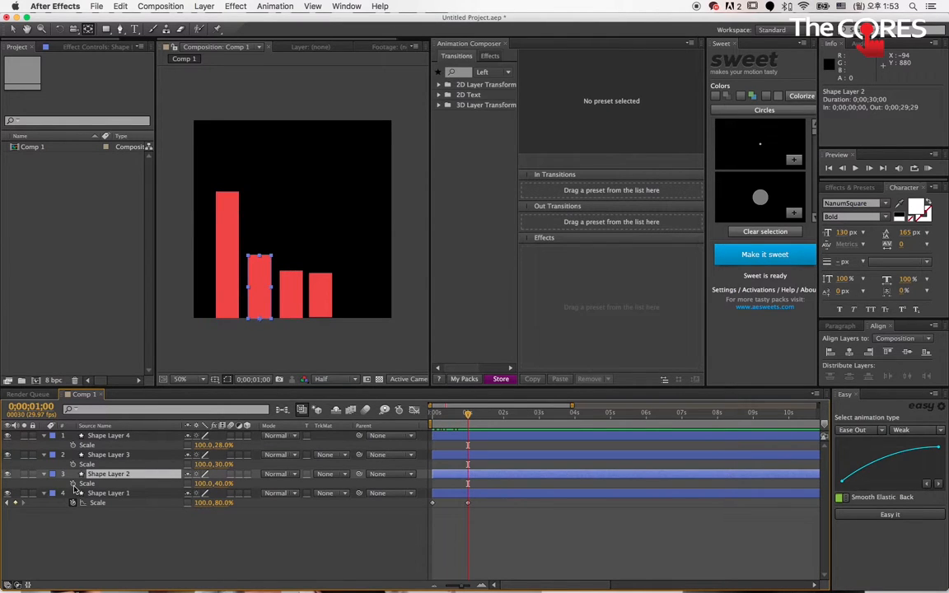
pyautogui.click(504, 414)
pyautogui.click(73, 484)
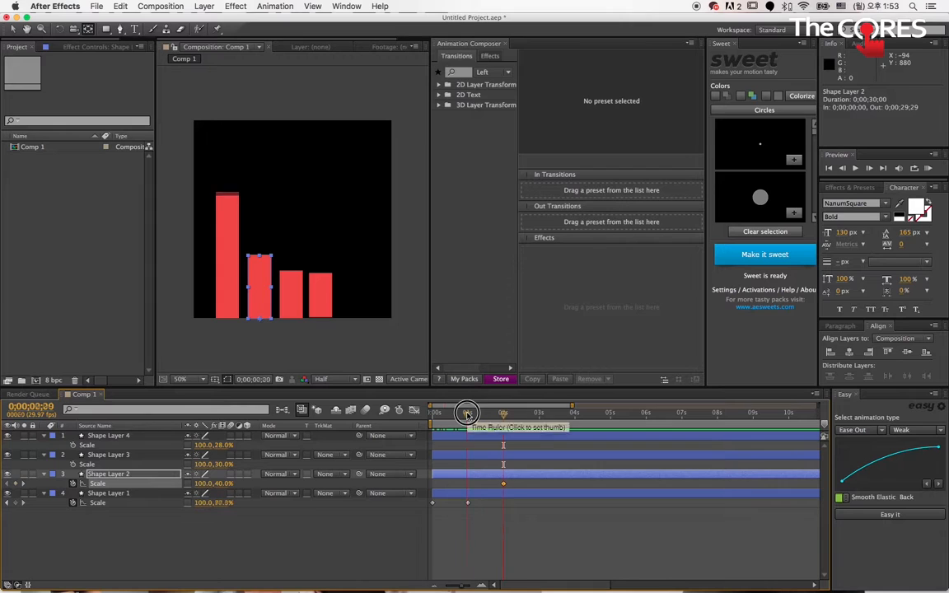
pyautogui.click(466, 414)
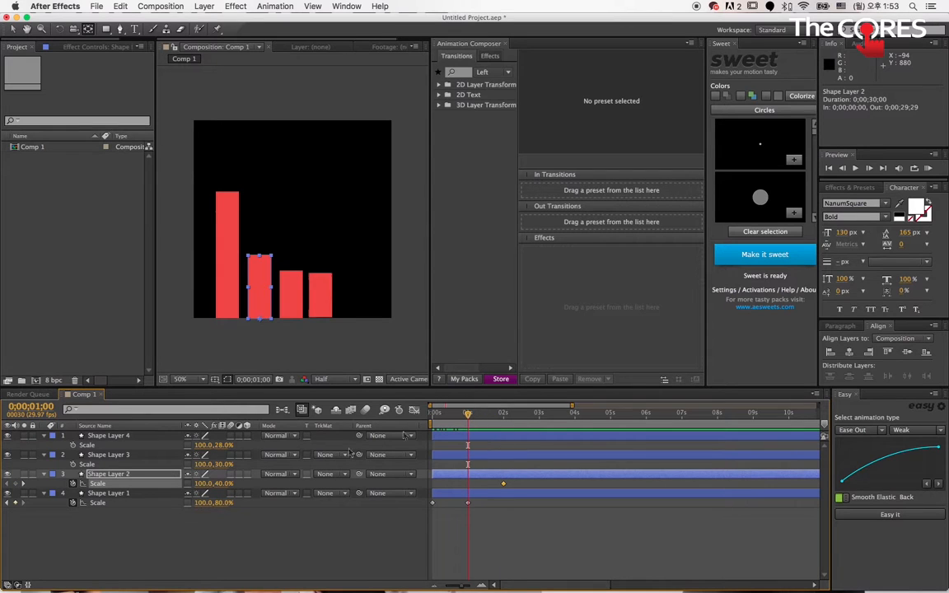
pyautogui.click(221, 484)
pyautogui.write('0')
pyautogui.press('Return')
pyautogui.moveTo(440, 413); pyautogui.dragTo(504, 417)
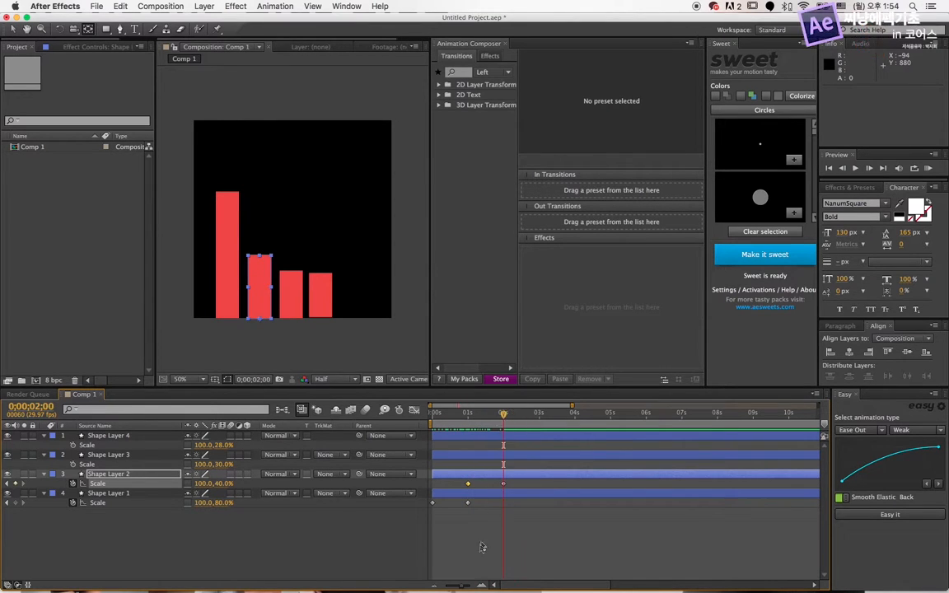
pyautogui.click(485, 534)
# Keyframe Shape Layer 3's vertical Scale at 30% at 0;00;03;00 and 0% at 0;00;02;00.
pyautogui.click(523, 453)
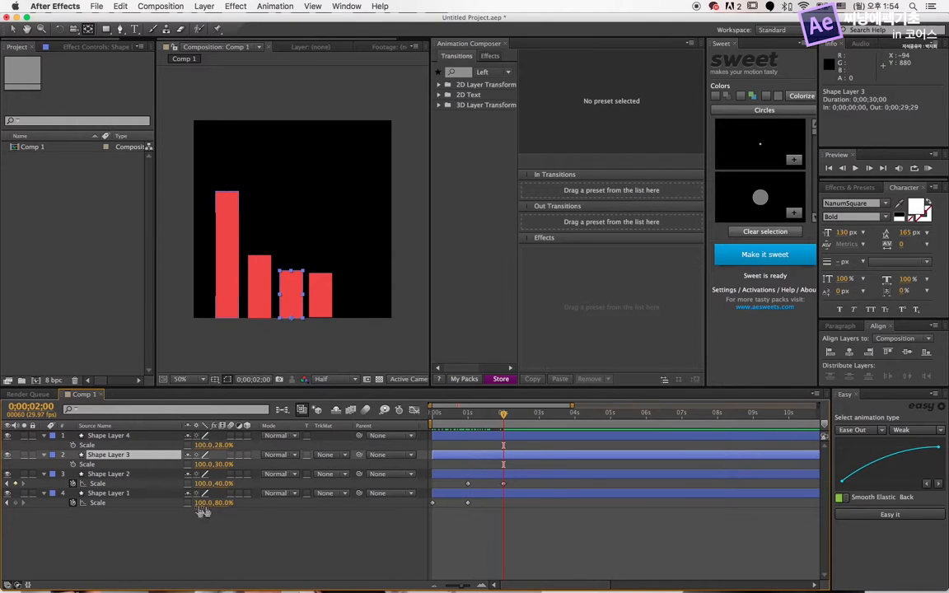
pyautogui.click(73, 465)
pyautogui.click(540, 415)
pyautogui.click(17, 466)
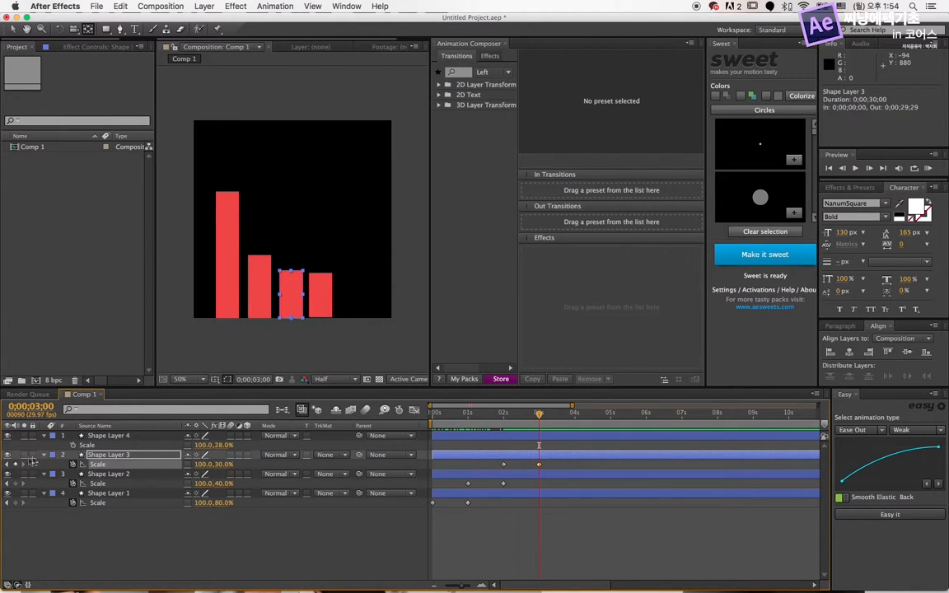
pyautogui.click(7, 464)
pyautogui.click(218, 464)
pyautogui.write('0')
pyautogui.press('Return')
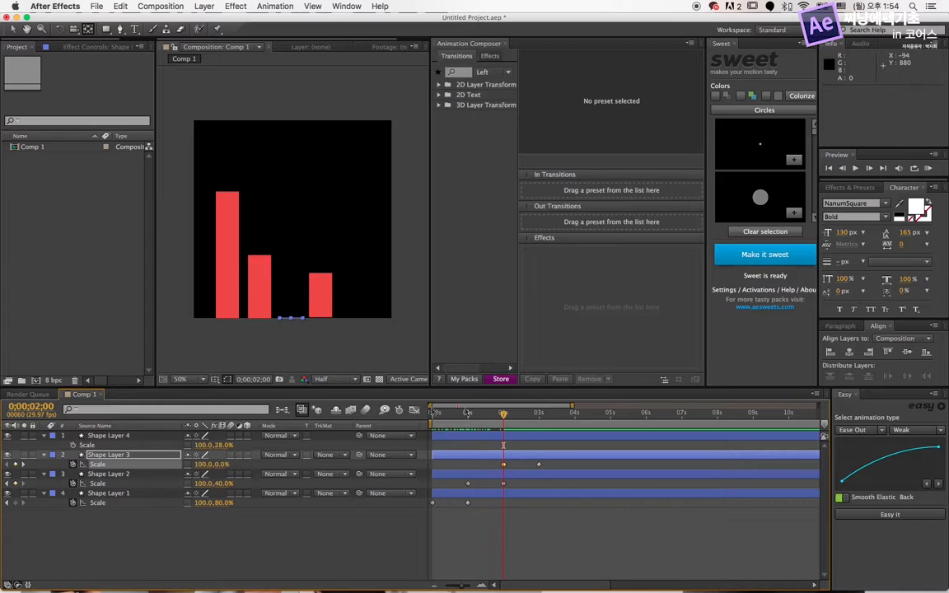
# Keyframe Shape Layer 4's vertical Scale at 0% at 0;00;03;00 and 28% at about 0;00;04;00.
pyautogui.click(538, 413)
pyautogui.click(73, 445)
pyautogui.click(220, 445)
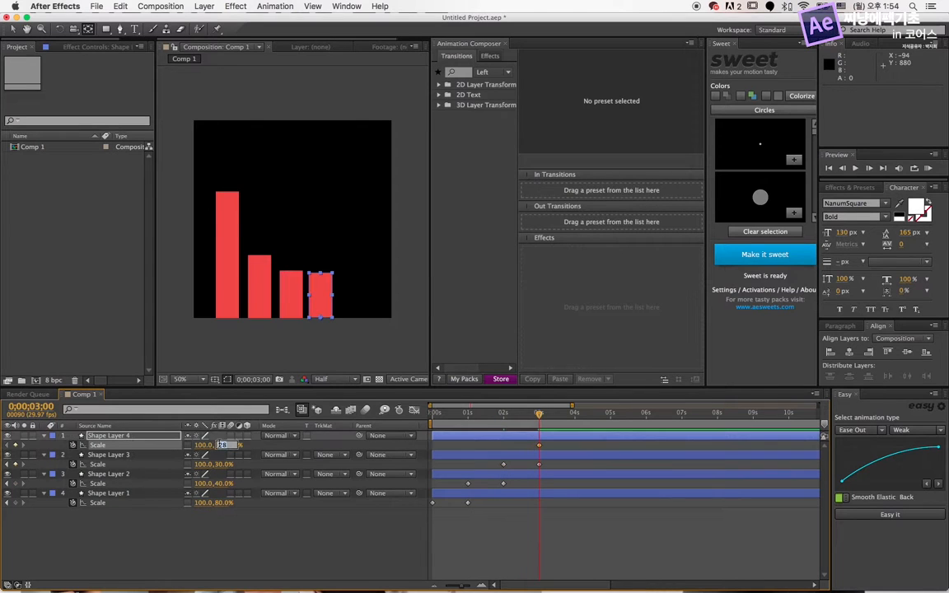
pyautogui.write('0')
pyautogui.press('Return')
pyautogui.click(575, 413)
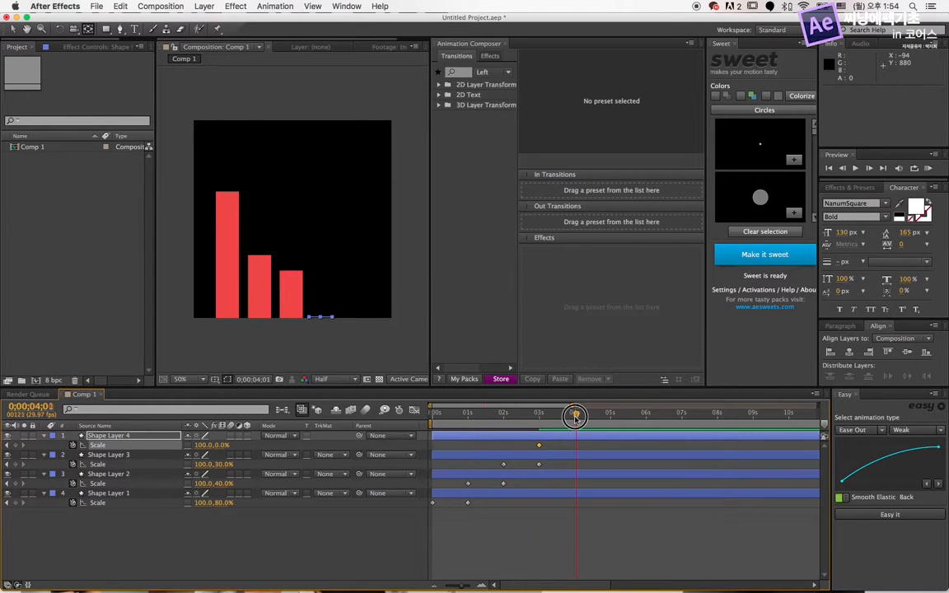
pyautogui.click(221, 445)
pyautogui.write('28')
pyautogui.press('Return')
# Scrub through the composition to review the four bars' growth animation.
pyautogui.moveTo(506, 415); pyautogui.dragTo(596, 424)
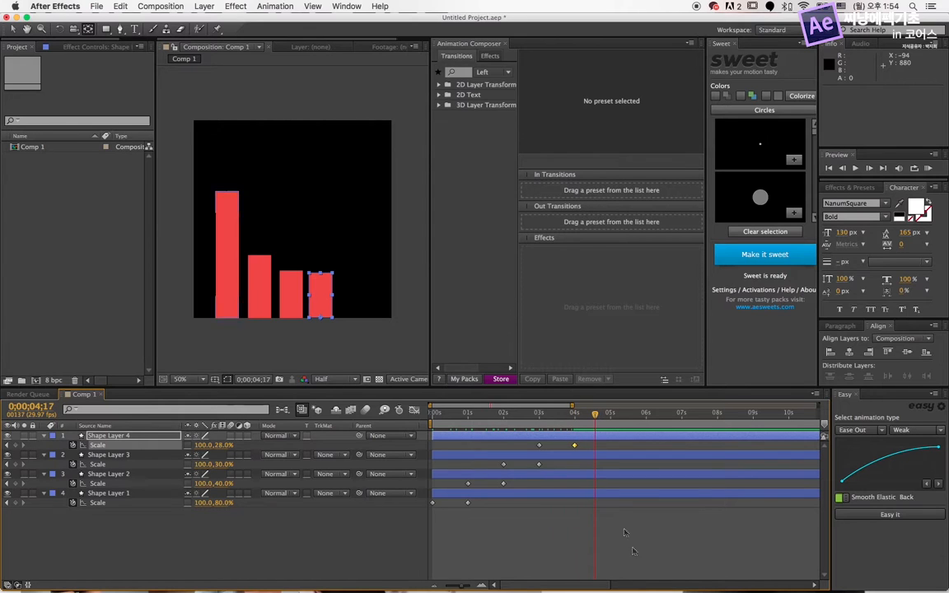
pyautogui.click(567, 536)
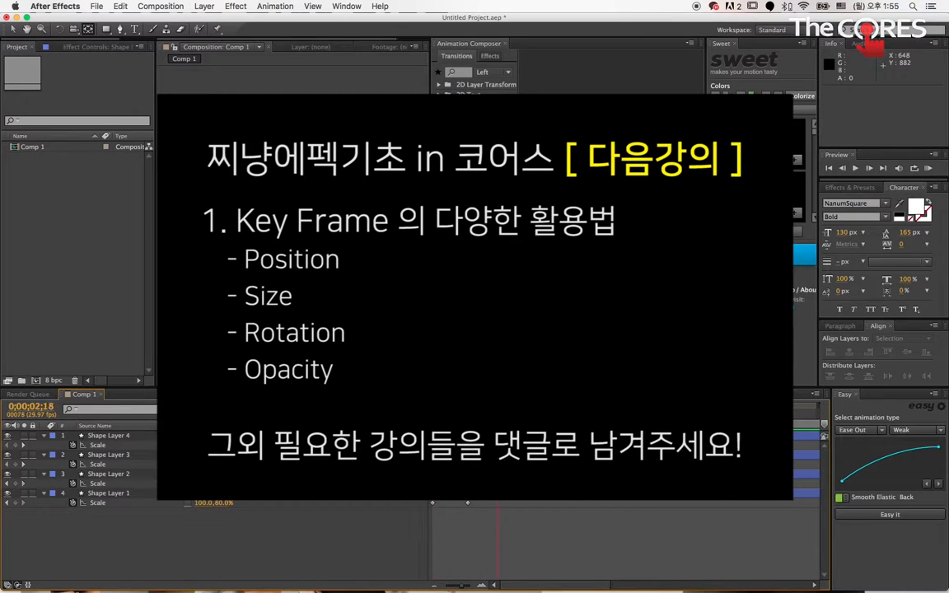
pyautogui.moveTo(609, 412); pyautogui.dragTo(602, 412)
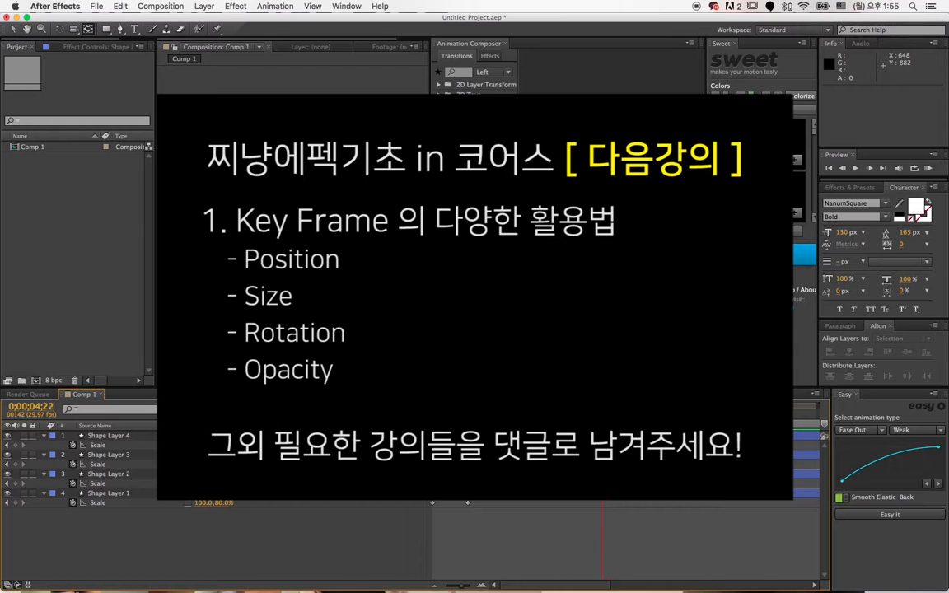